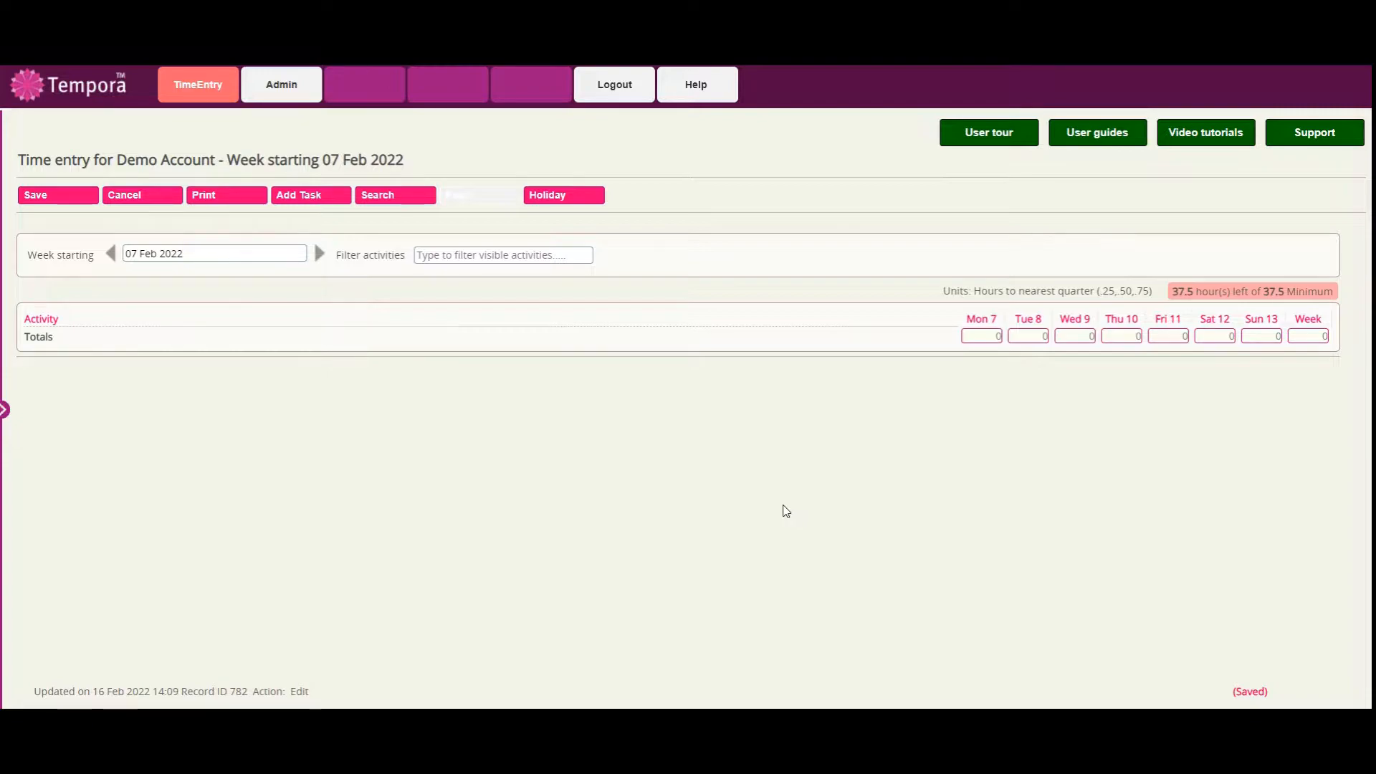
Add the PR / Marketing activity of Abacus Design's P113 Amex Stadium project to the timesheet.
{"action": "left_click", "coordinate": [317, 198]}
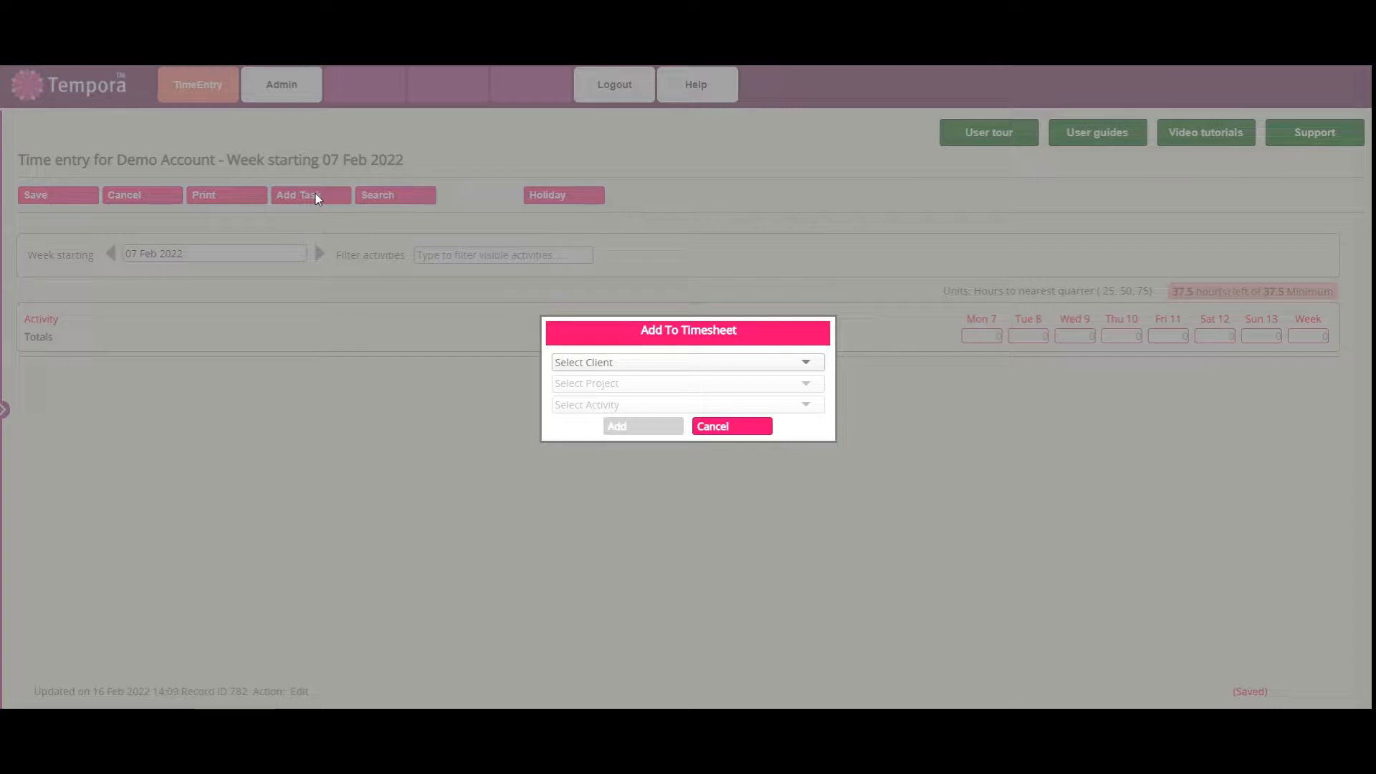
{"action": "left_click", "coordinate": [729, 361]}
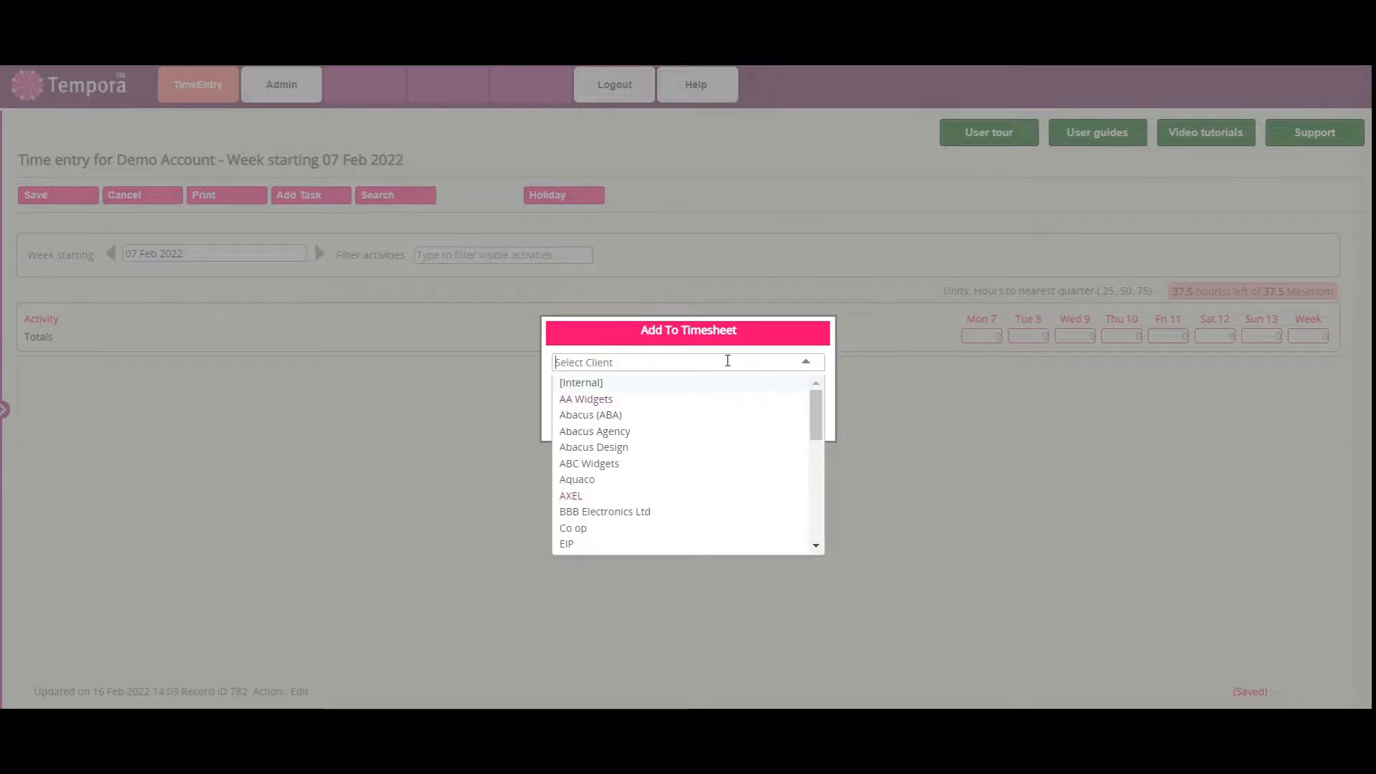
{"action": "type", "text": "abacus"}
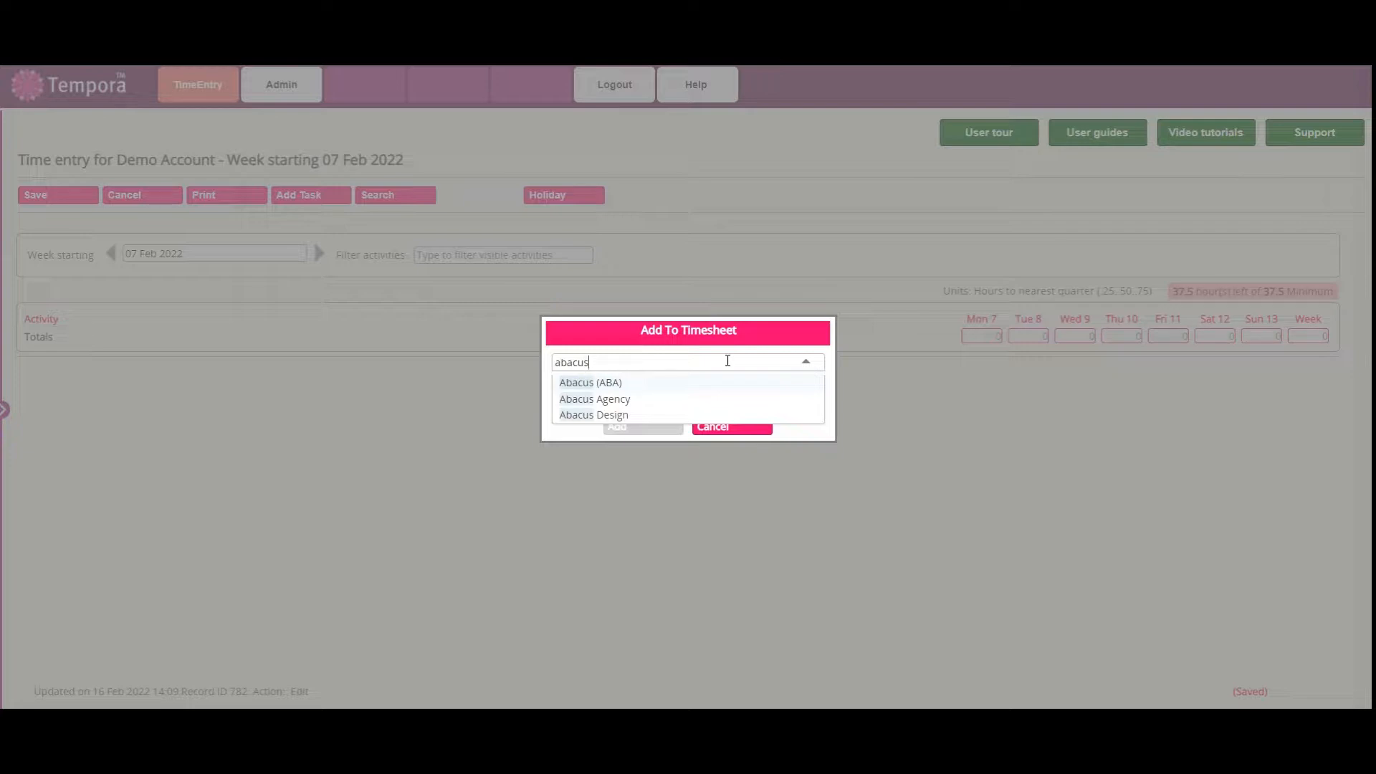
{"action": "left_click", "coordinate": [645, 416]}
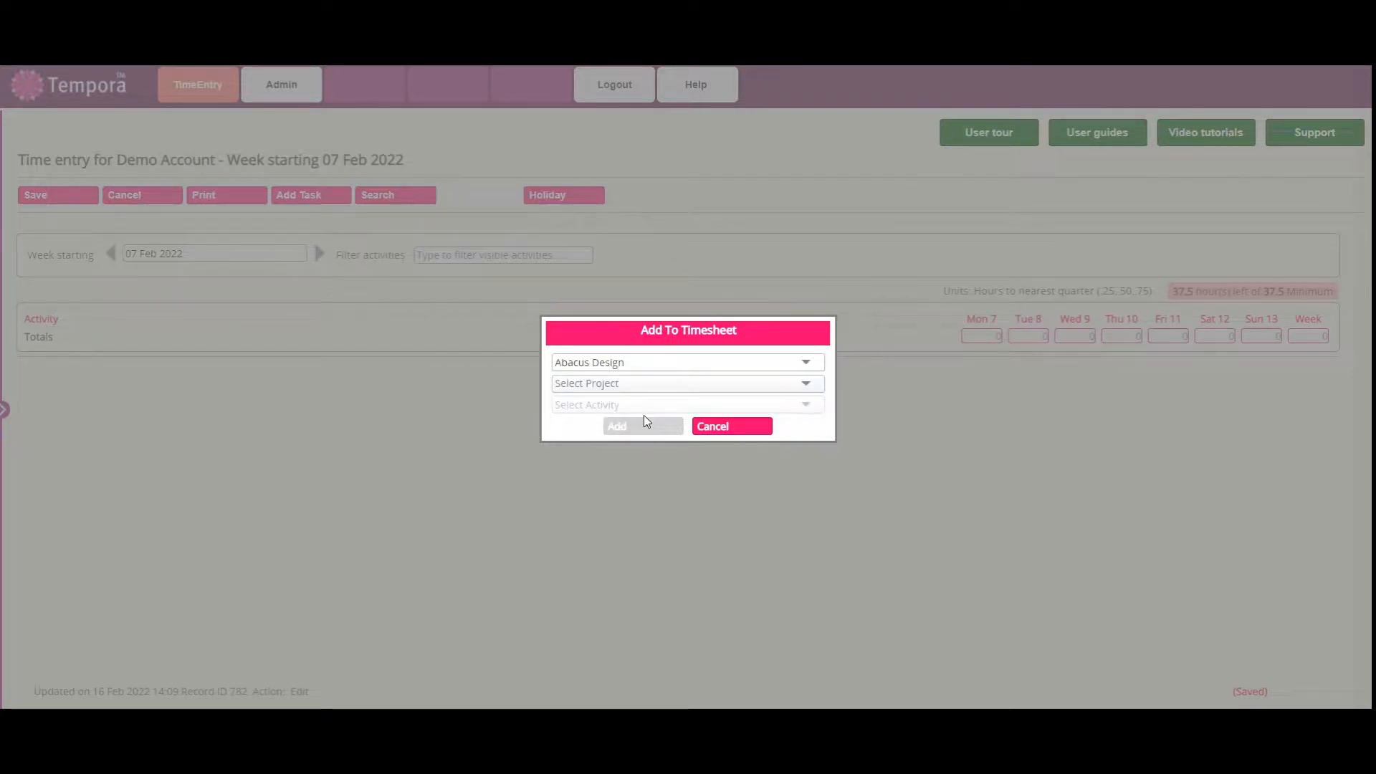
{"action": "left_click", "coordinate": [708, 390]}
{"action": "left_click", "coordinate": [682, 407]}
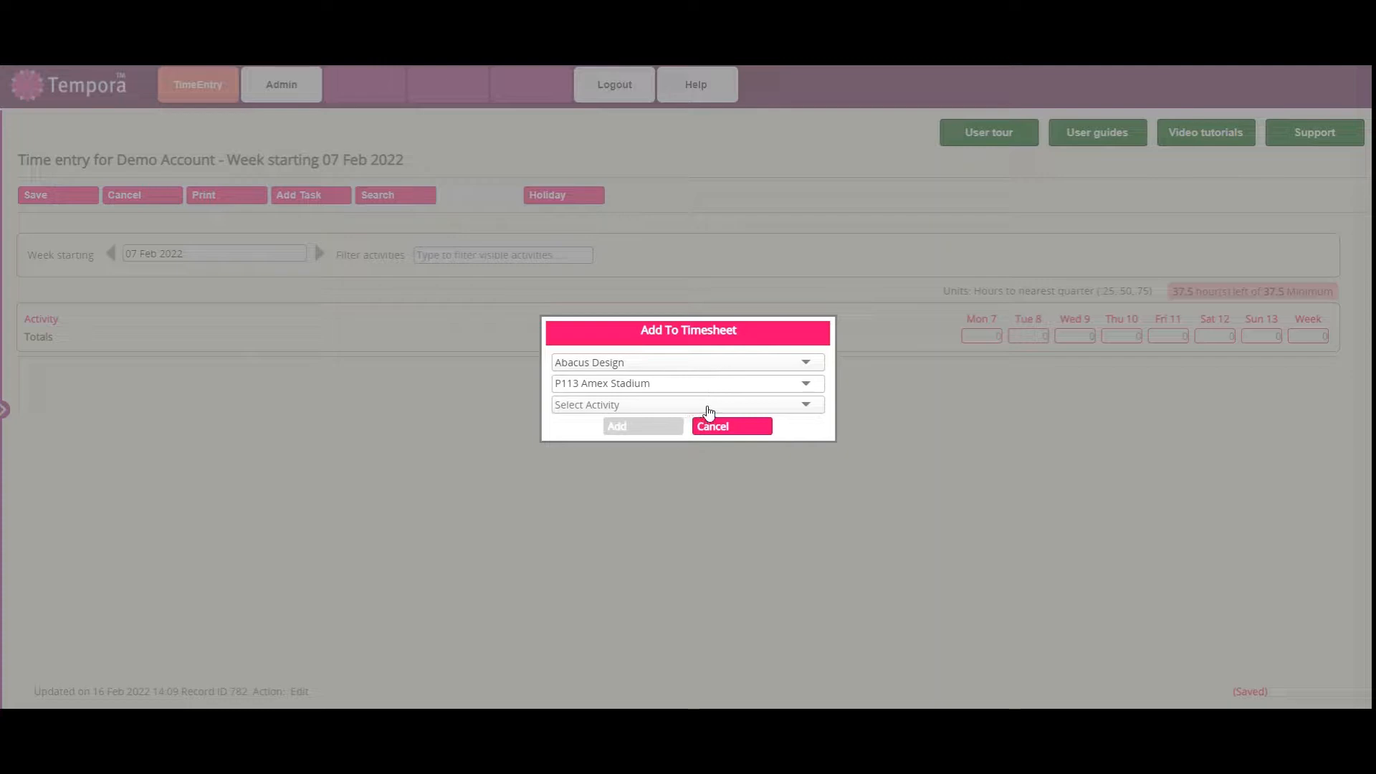
{"action": "left_click", "coordinate": [737, 406]}
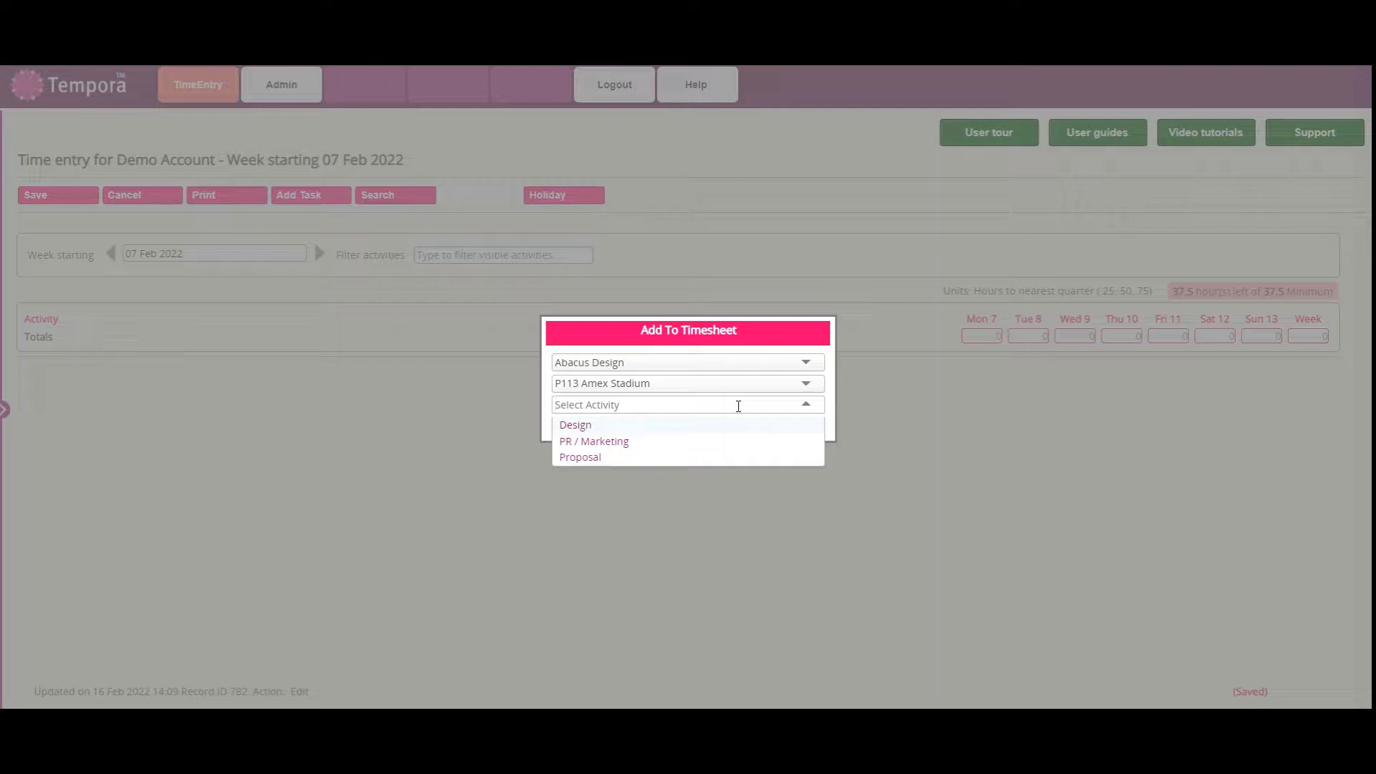
{"action": "left_click", "coordinate": [611, 443]}
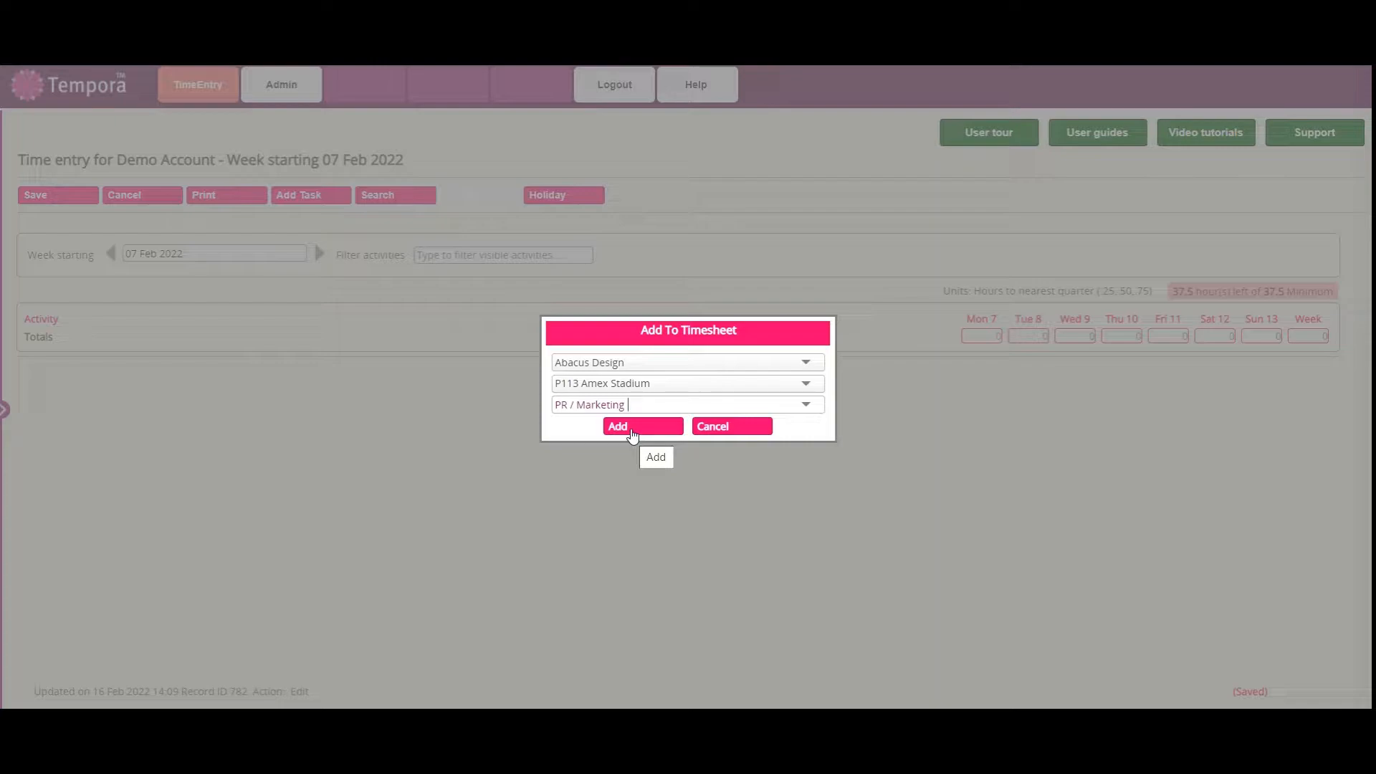
{"action": "left_click", "coordinate": [632, 430]}
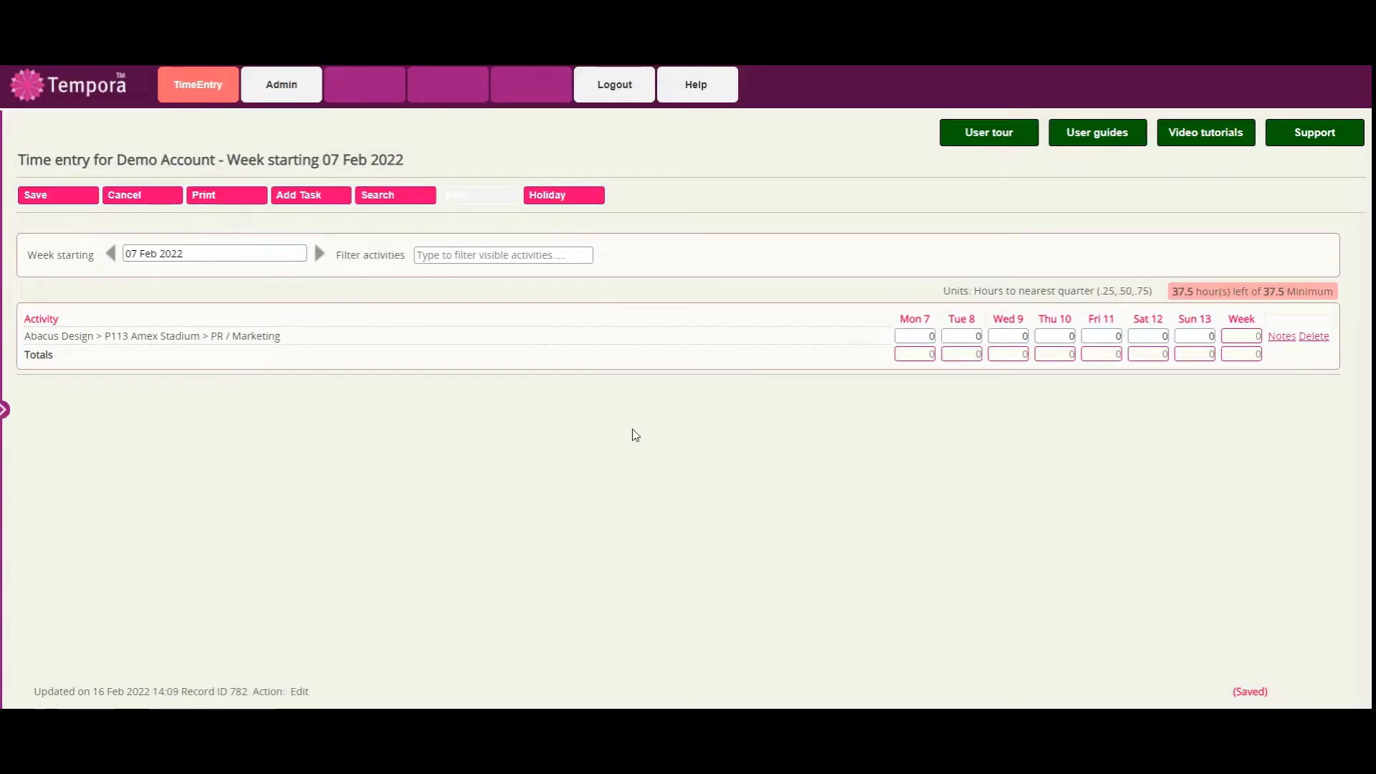
Search the entries for "lock" and add Martlet > Locksmith > Drafting report to the timesheet.
{"action": "left_click", "coordinate": [406, 205]}
{"action": "left_click", "coordinate": [479, 402]}
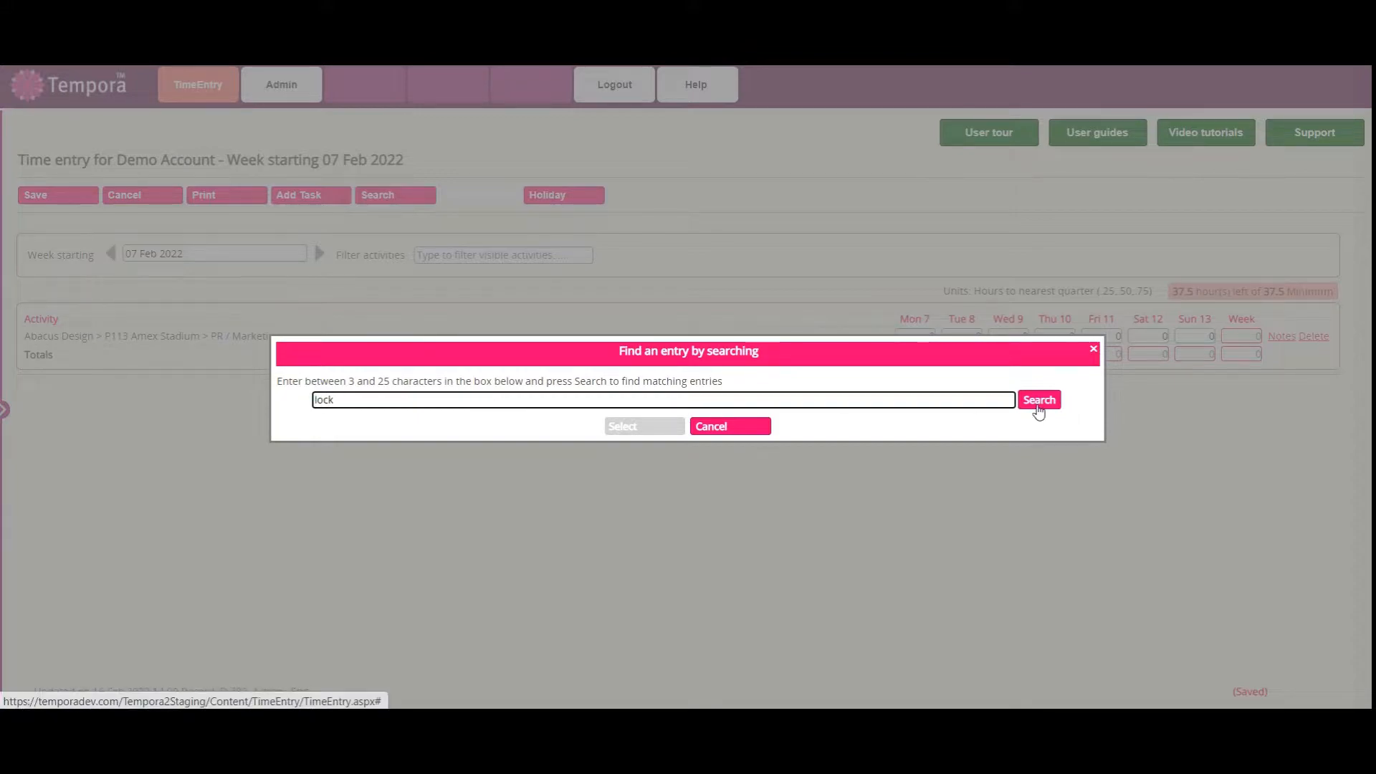
{"action": "left_click", "coordinate": [1037, 406]}
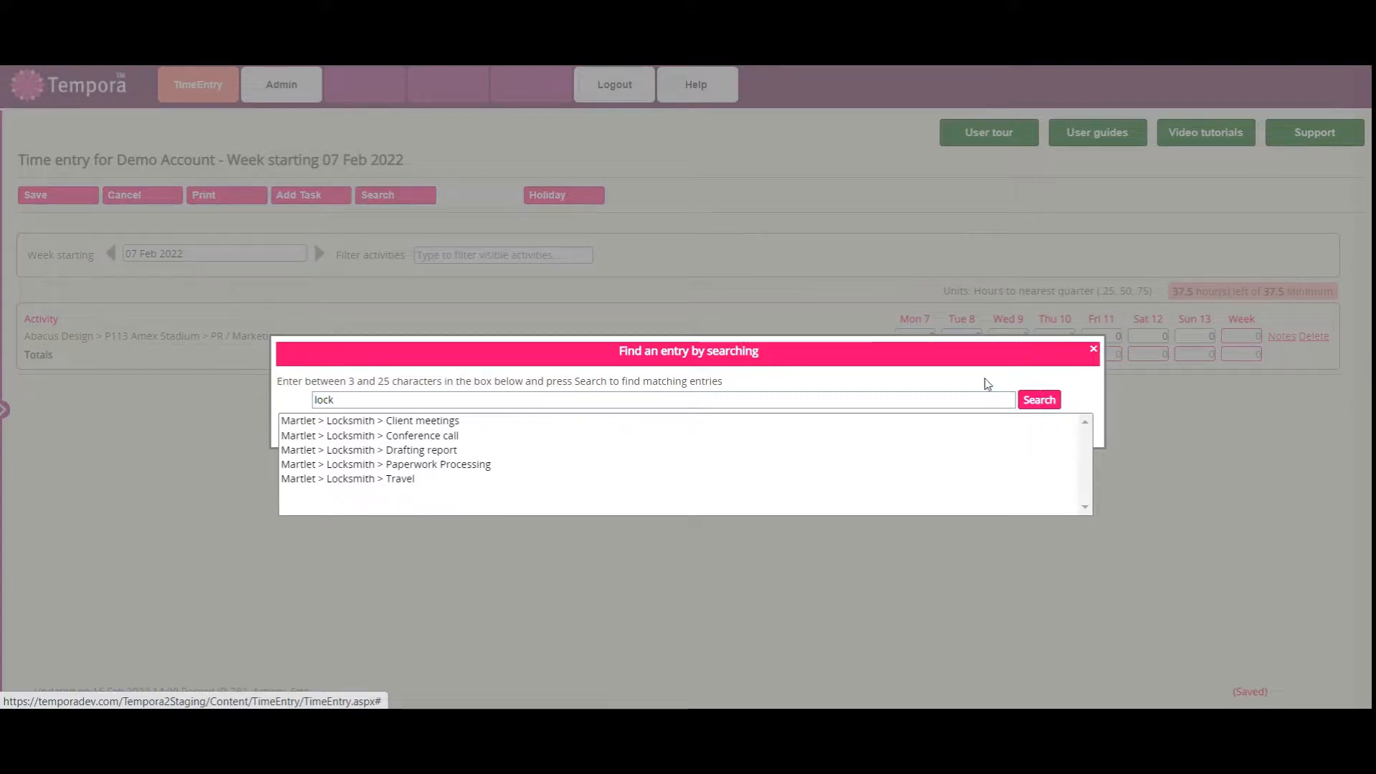
{"action": "left_click", "coordinate": [478, 449]}
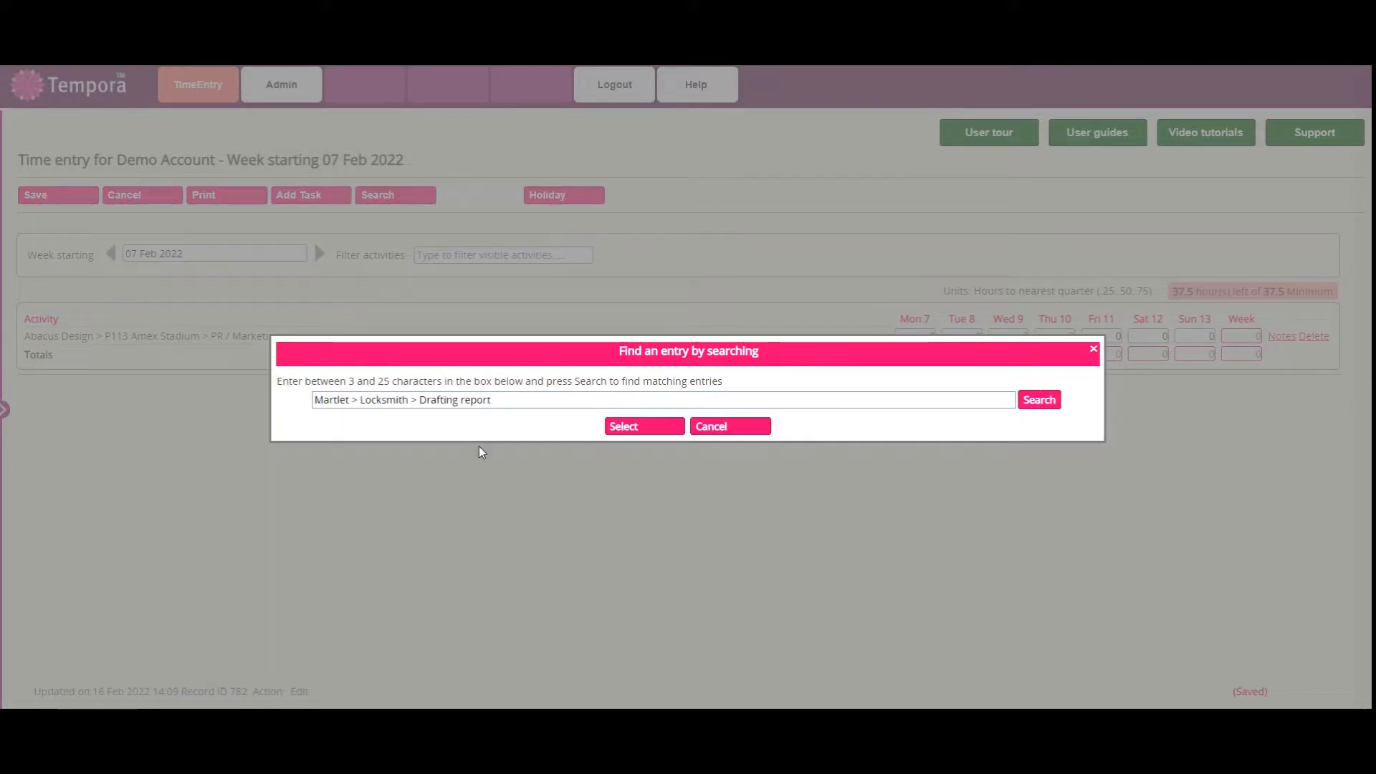
{"action": "left_click", "coordinate": [659, 435]}
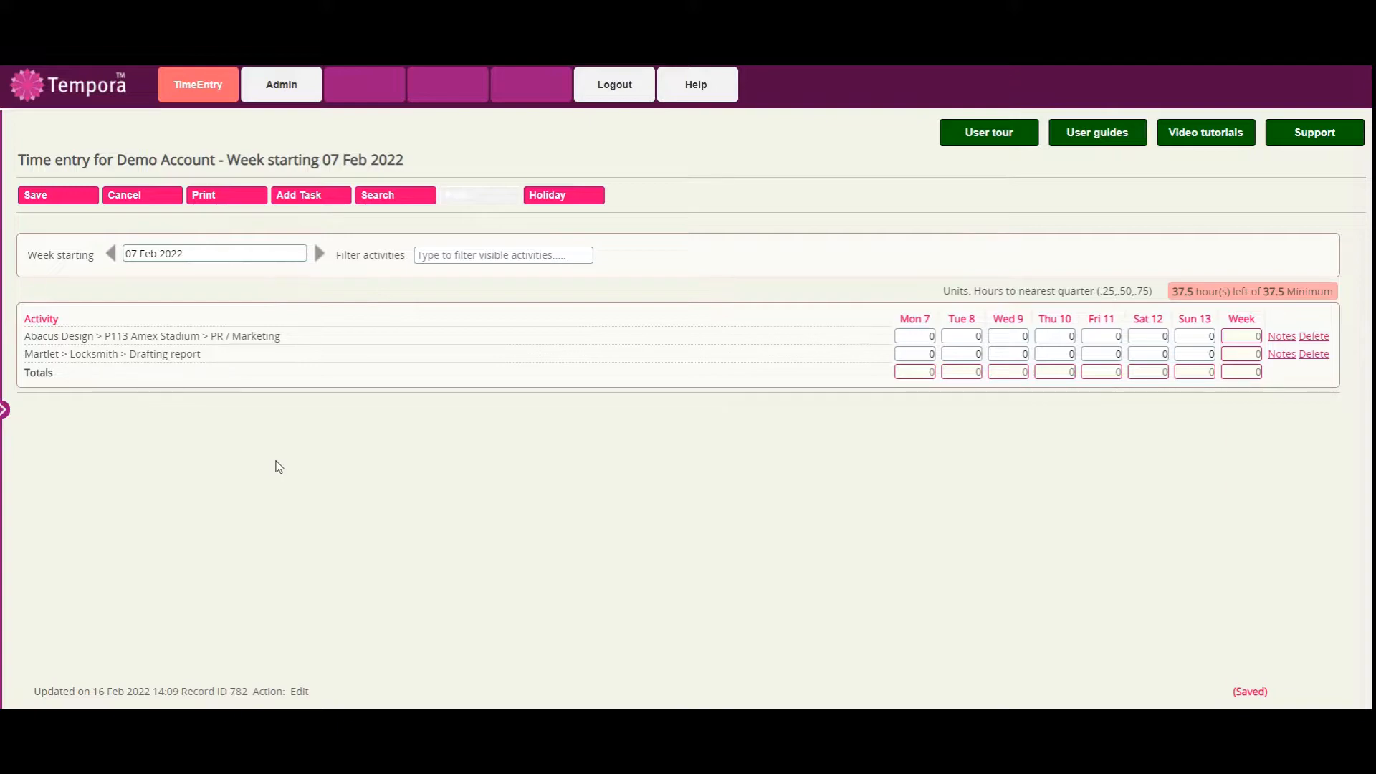
Choose Abacus Design > P114 Retail Bridge > Measurements in the client tree, add it to the timesheet, and collapse the tree.
{"action": "left_click", "coordinate": [9, 413]}
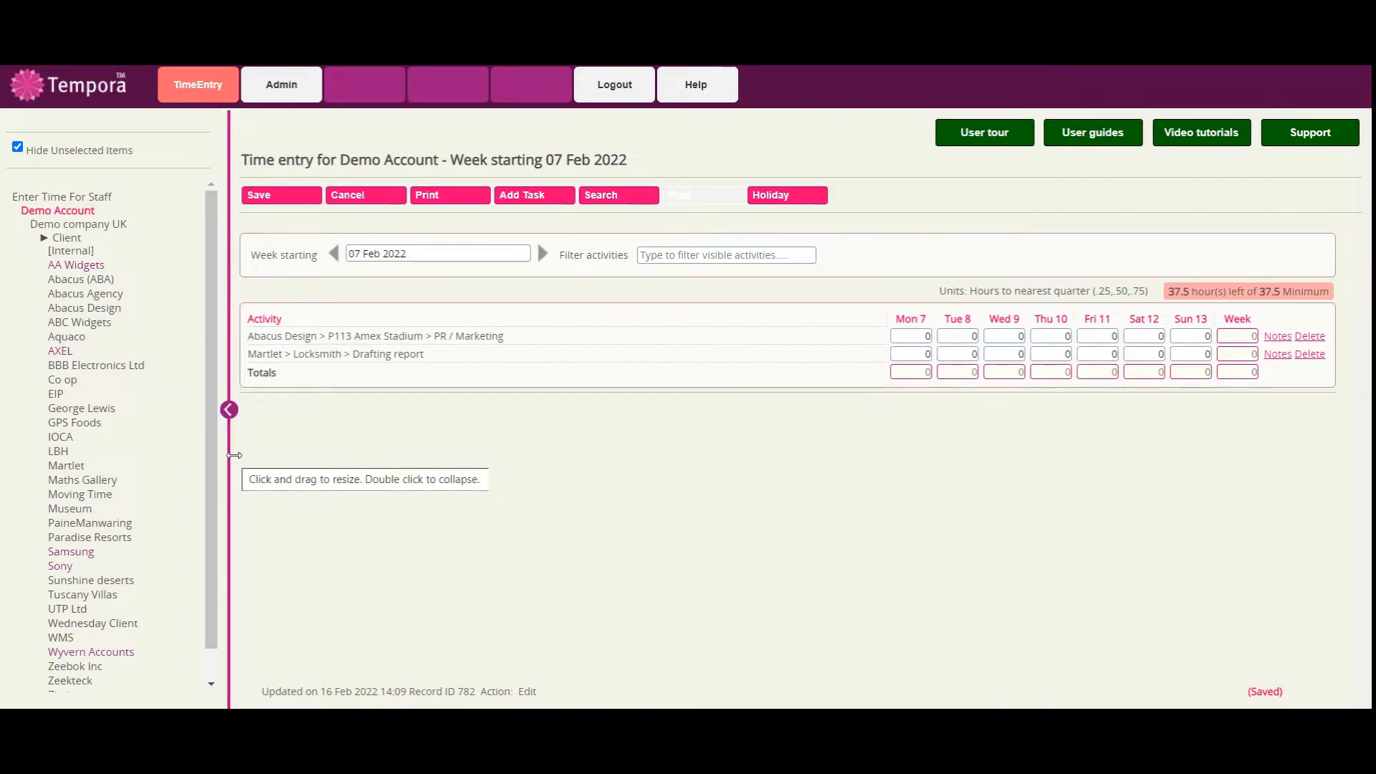
{"action": "left_click", "coordinate": [84, 308]}
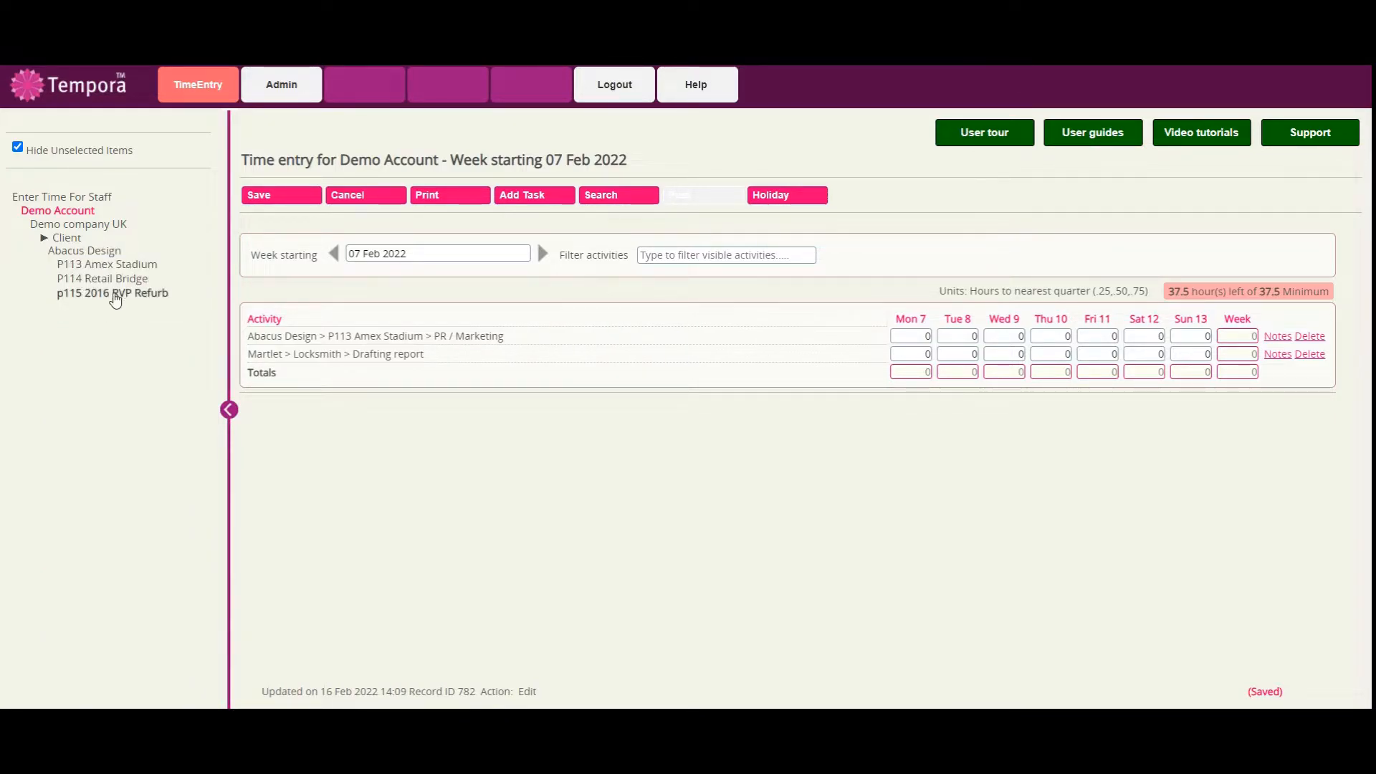
{"action": "left_click", "coordinate": [115, 279]}
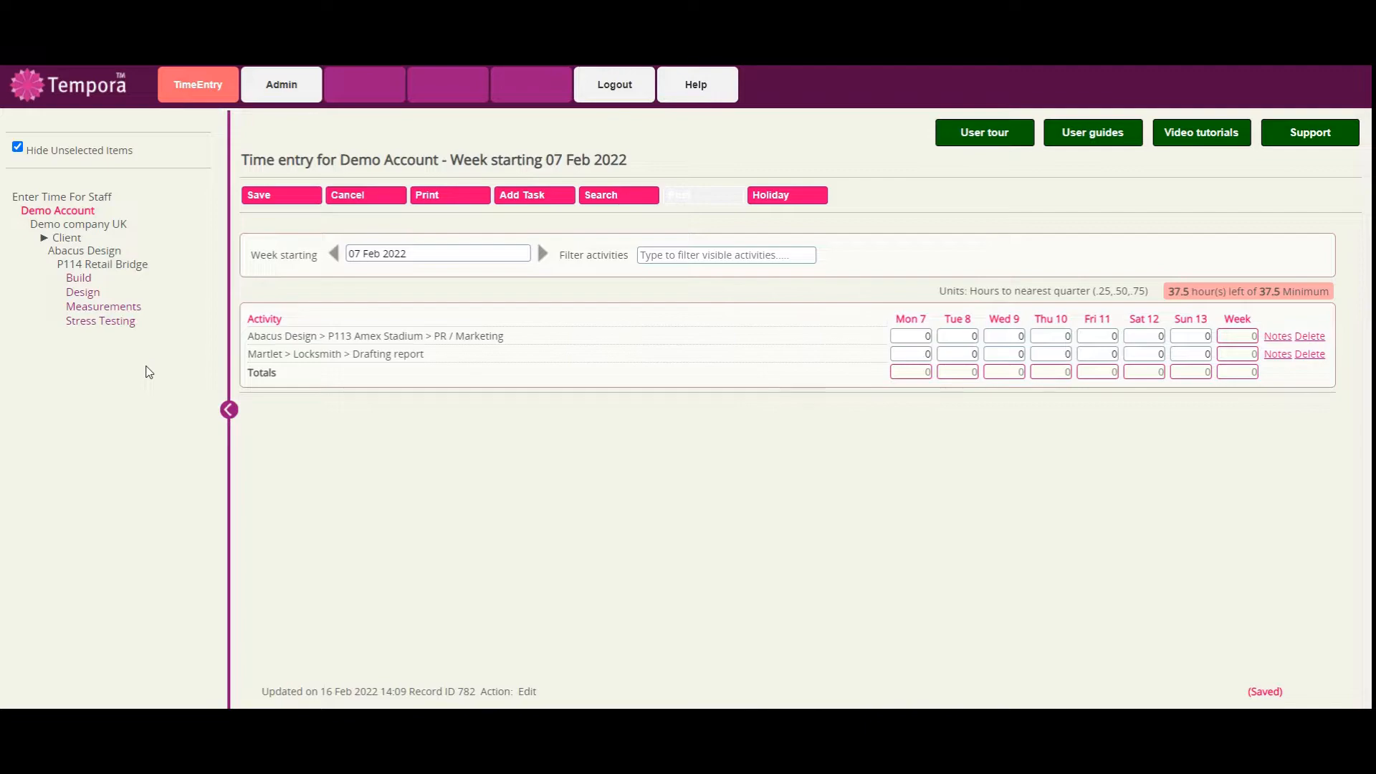
{"action": "left_click", "coordinate": [118, 307]}
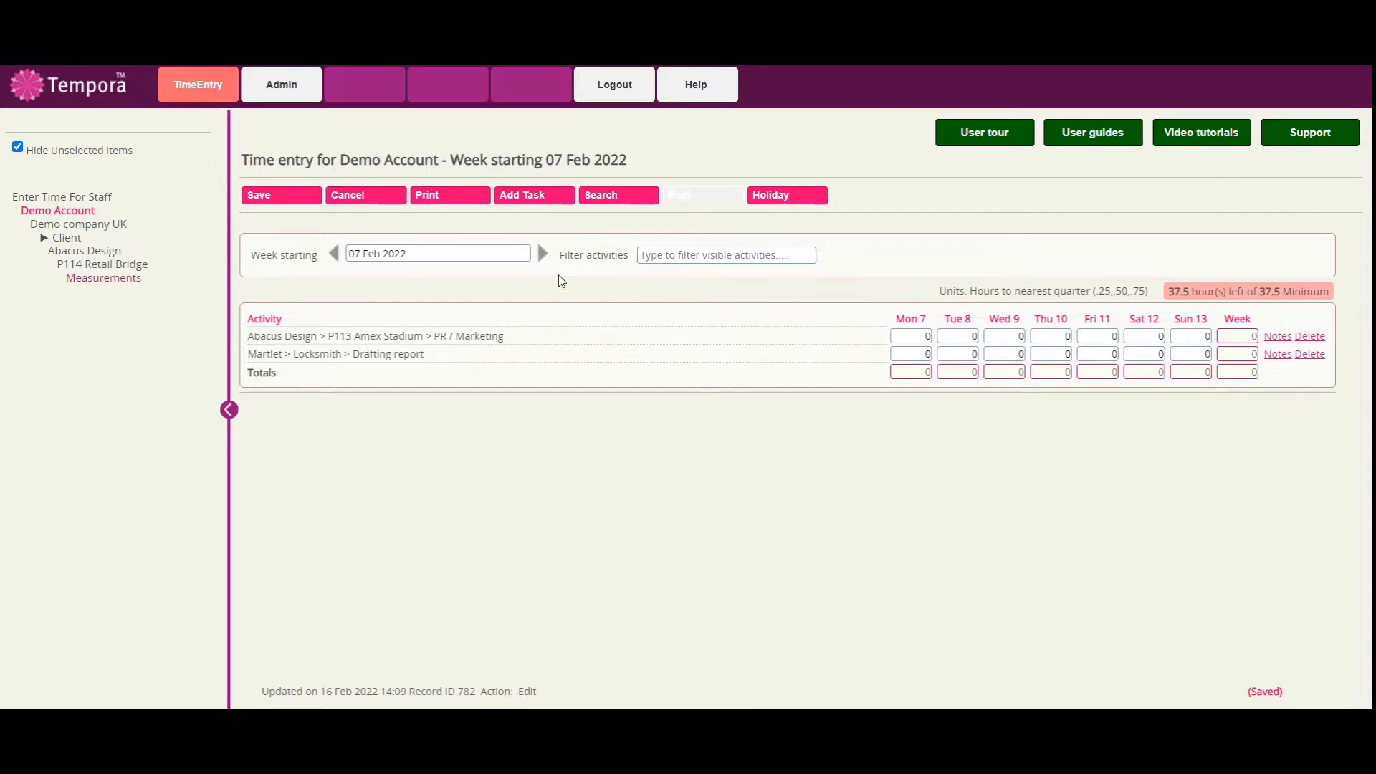
{"action": "left_click", "coordinate": [549, 199]}
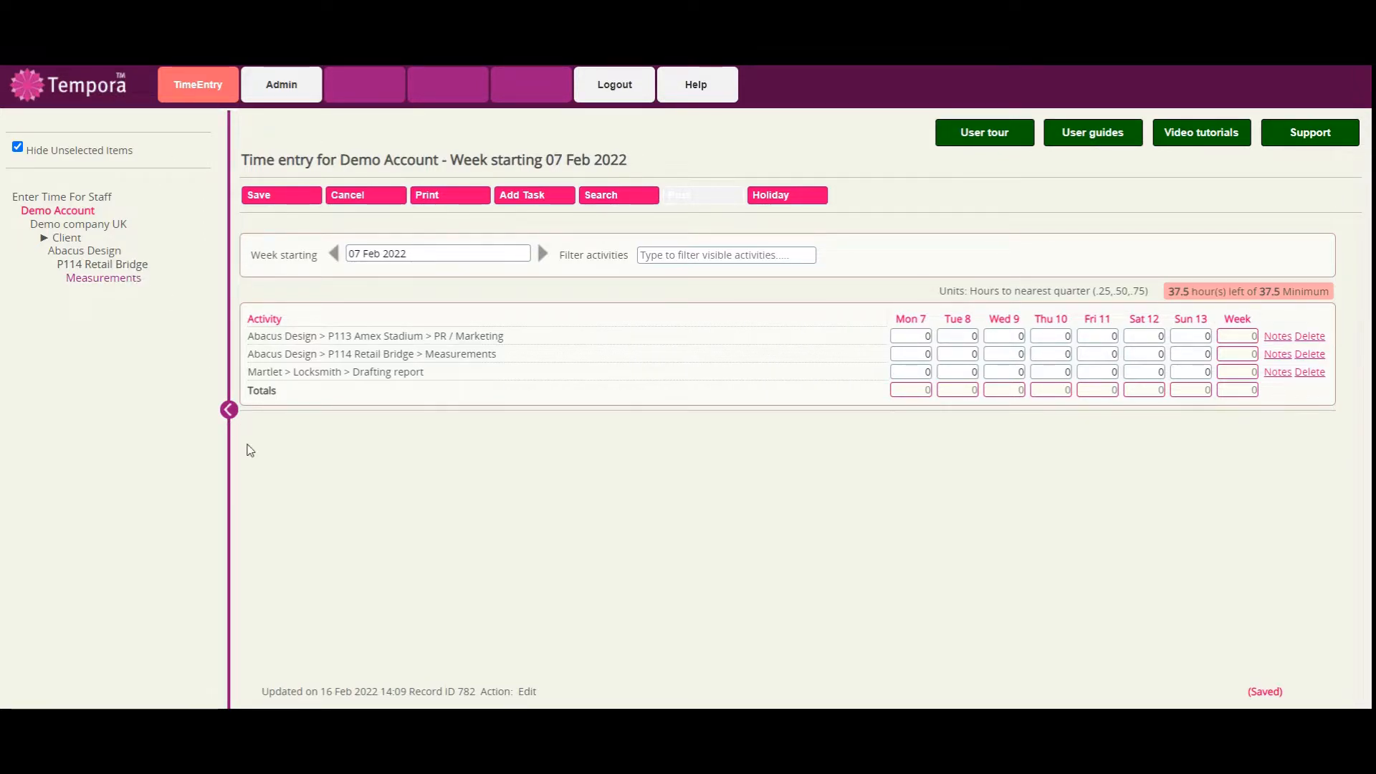
{"action": "left_click", "coordinate": [228, 410]}
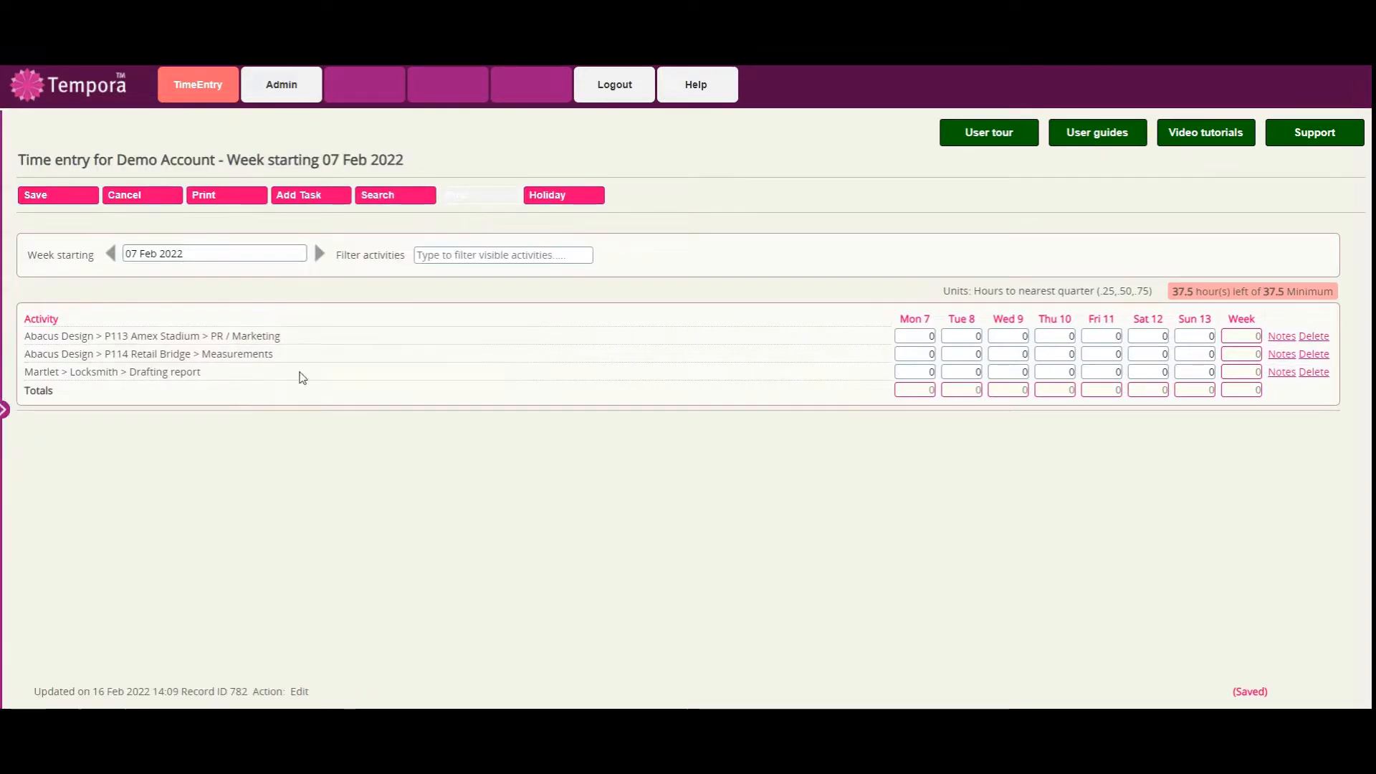
{"action": "left_click", "coordinate": [312, 196]}
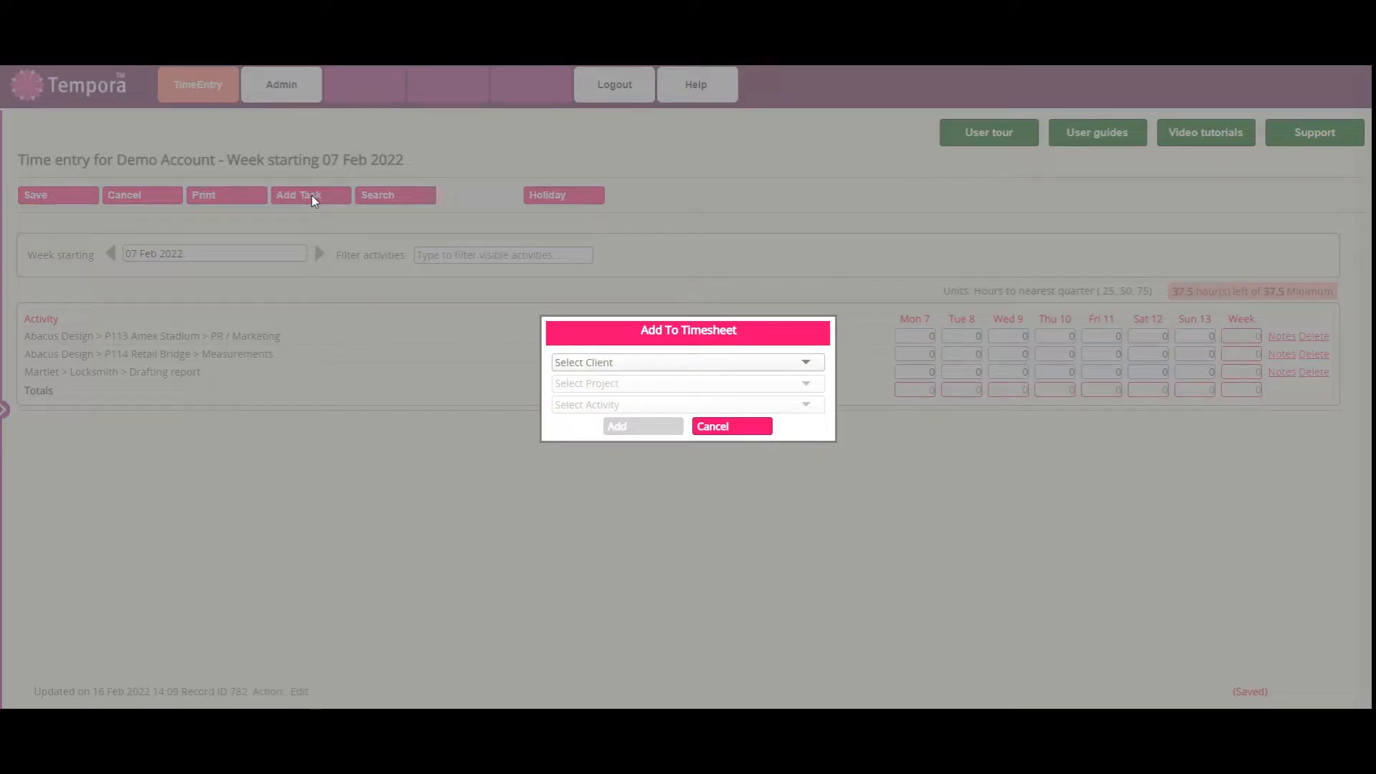
{"action": "left_click", "coordinate": [753, 431]}
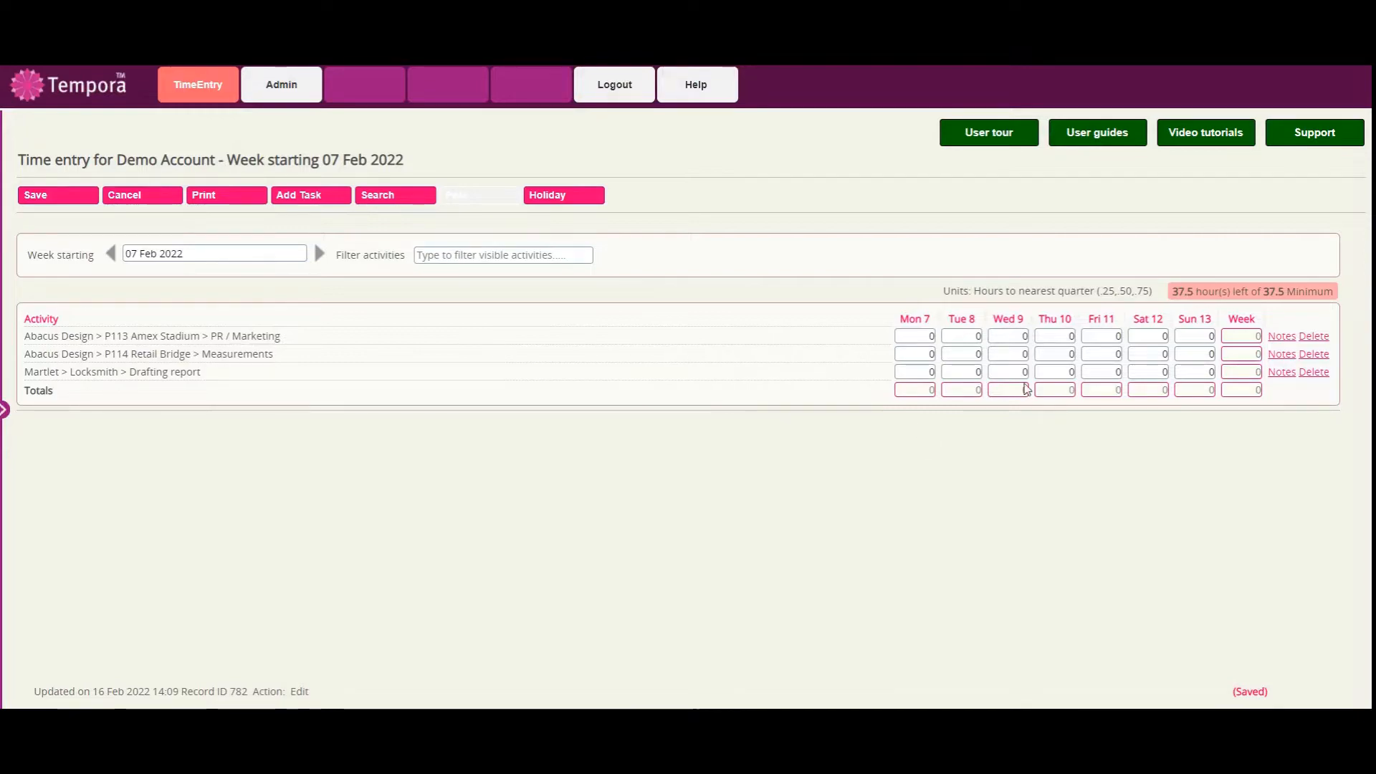
Enter Monday hours of 1 for PR / Marketing, 2 for Measurements and 3 for Drafting report, and save the timesheet.
{"action": "left_click", "coordinate": [927, 337]}
{"action": "type", "text": "1"}
{"action": "left_click", "coordinate": [928, 352]}
{"action": "type", "text": "2"}
{"action": "left_click", "coordinate": [928, 371]}
{"action": "type", "text": "3"}
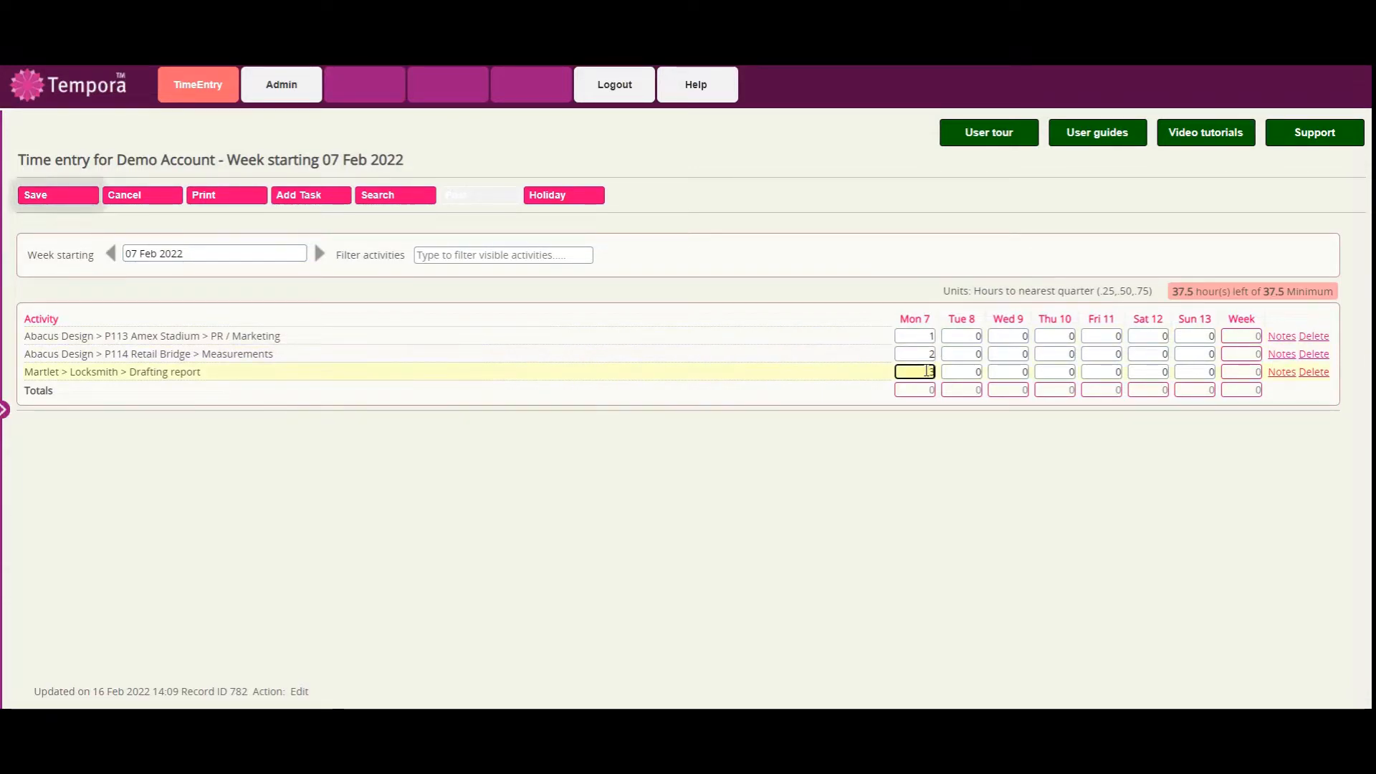
{"action": "left_click", "coordinate": [71, 201]}
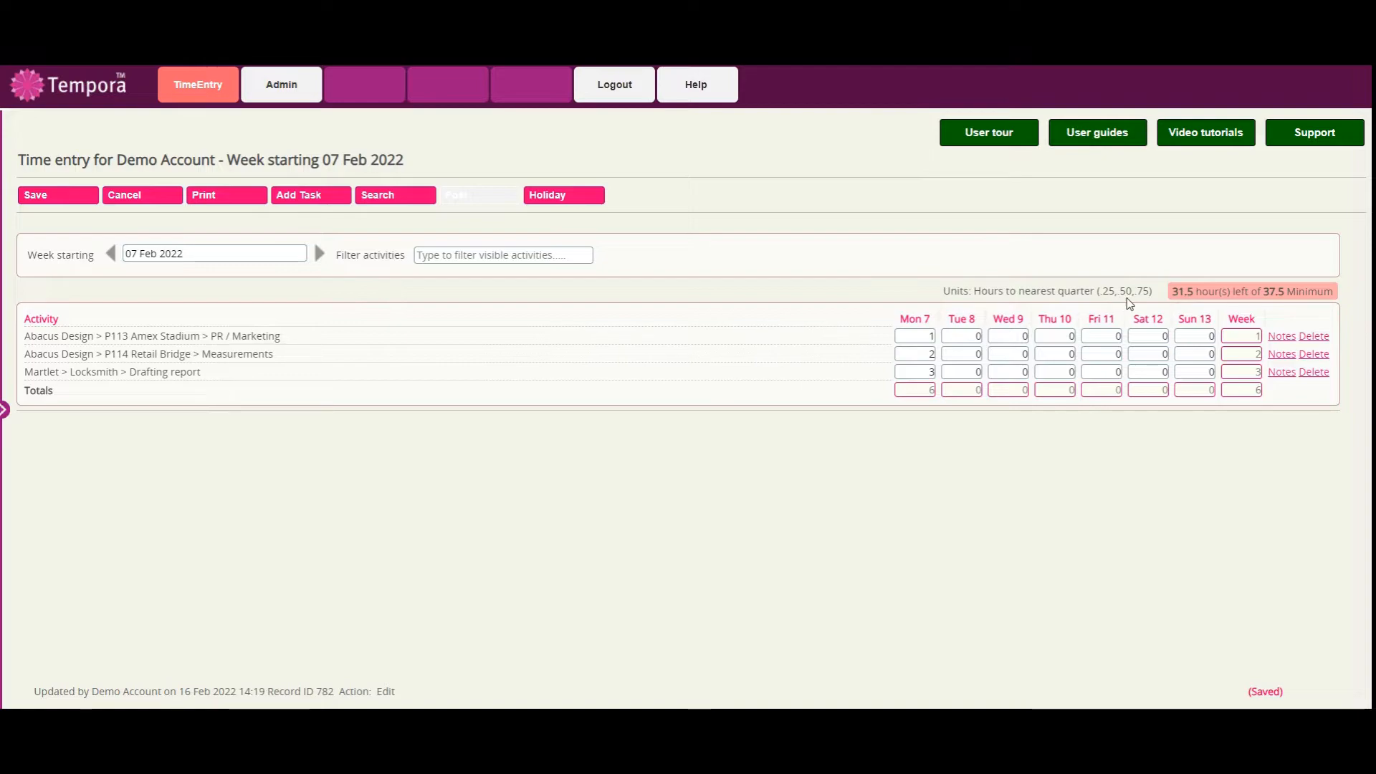
Set the Monday hours to 1.25 for PR / Marketing, 2.5 for Measurements and 3.75 for Drafting report, and save.
{"action": "left_click", "coordinate": [918, 336]}
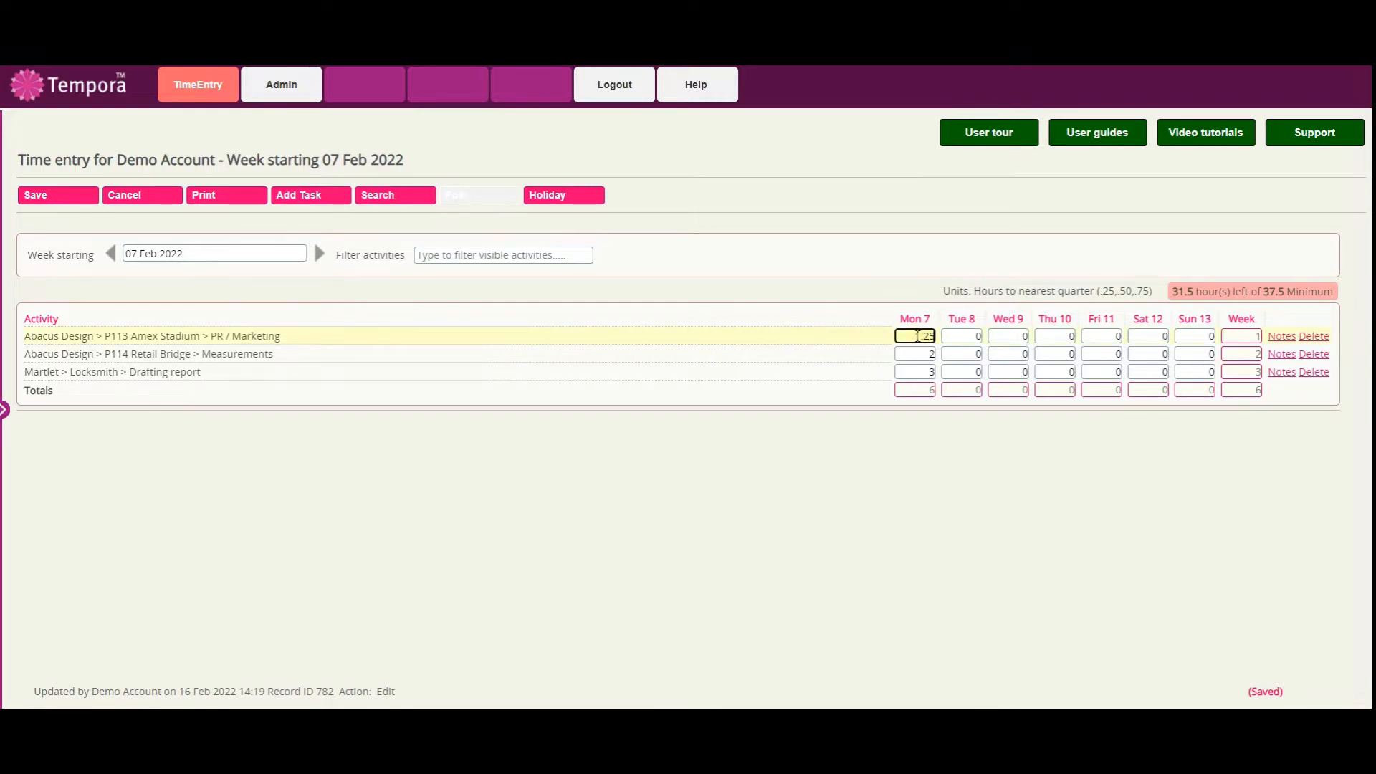
{"action": "left_click", "coordinate": [919, 354]}
{"action": "key", "text": "Right"}
{"action": "type", "text": ".5"}
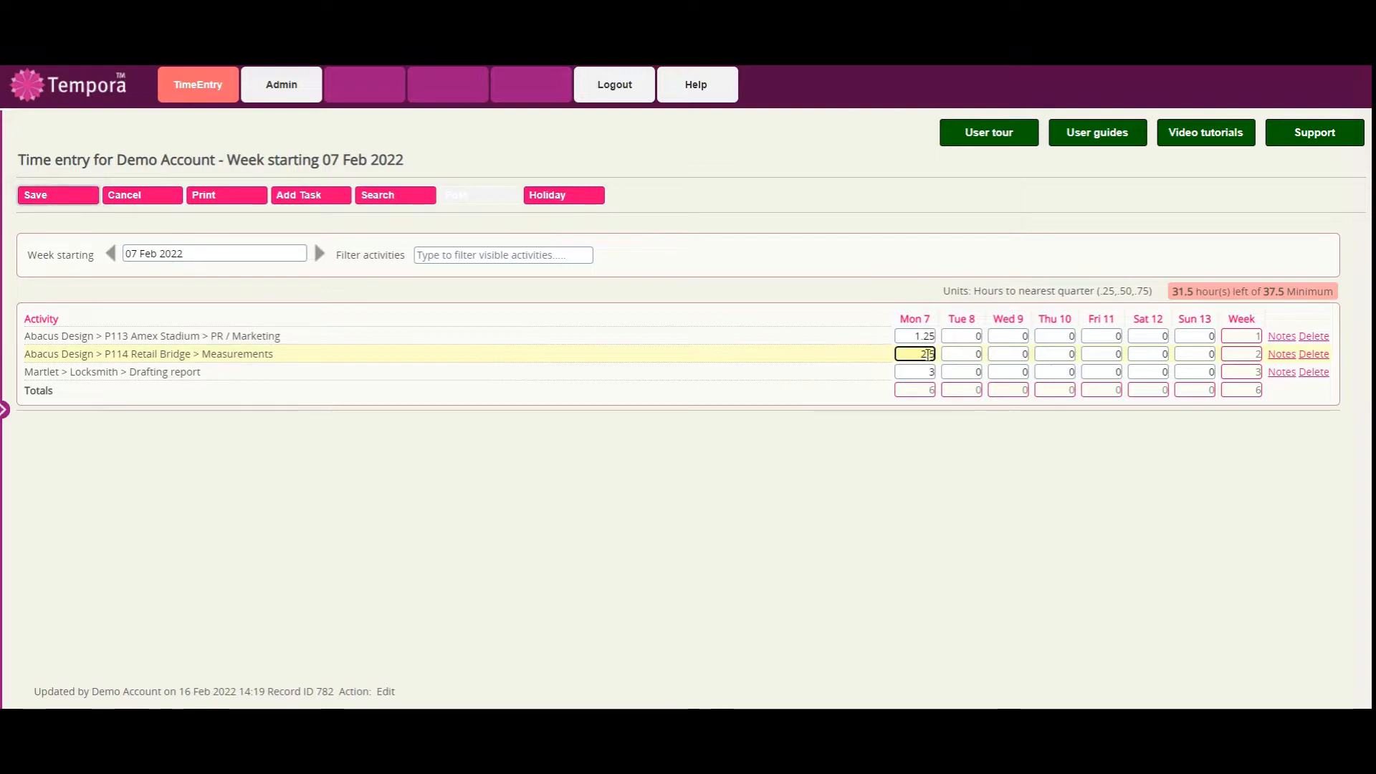
{"action": "left_click", "coordinate": [926, 372]}
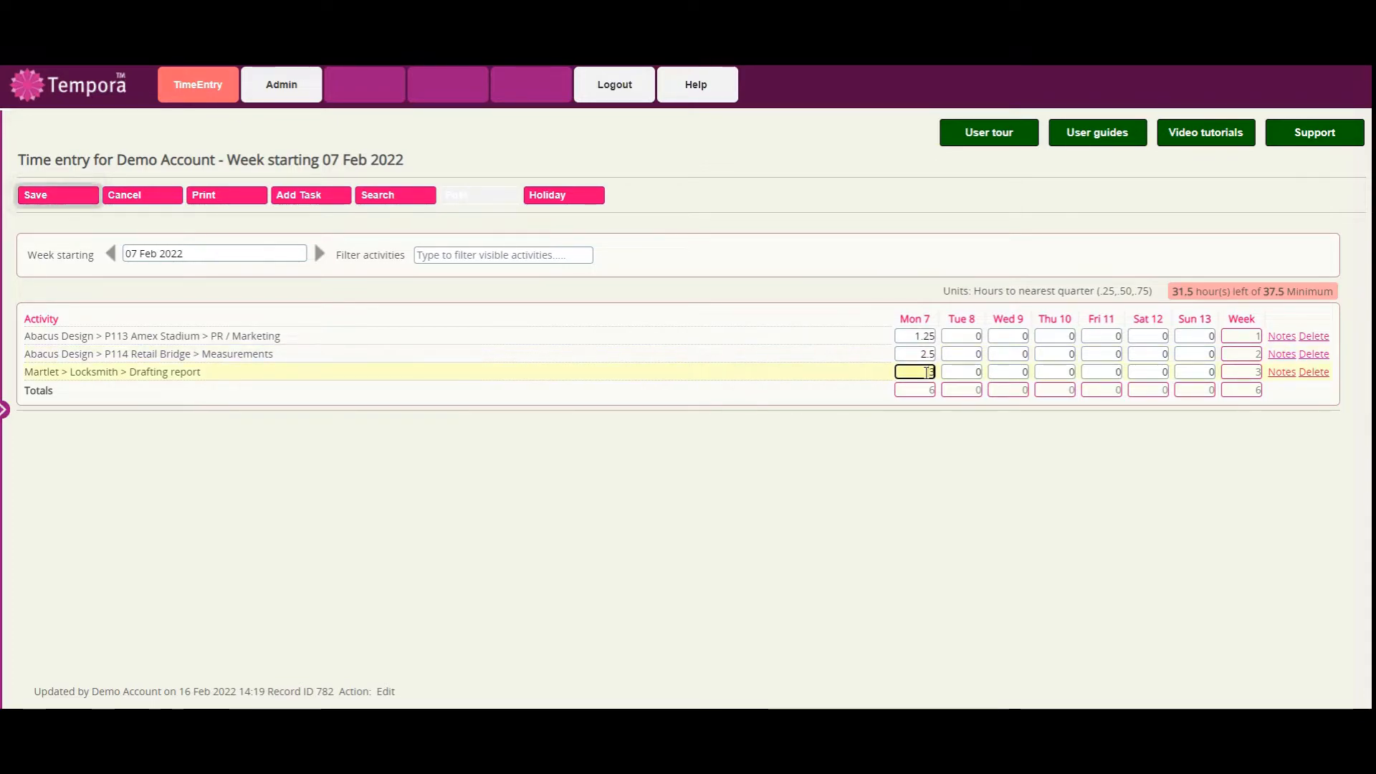
{"action": "type", "text": ".75"}
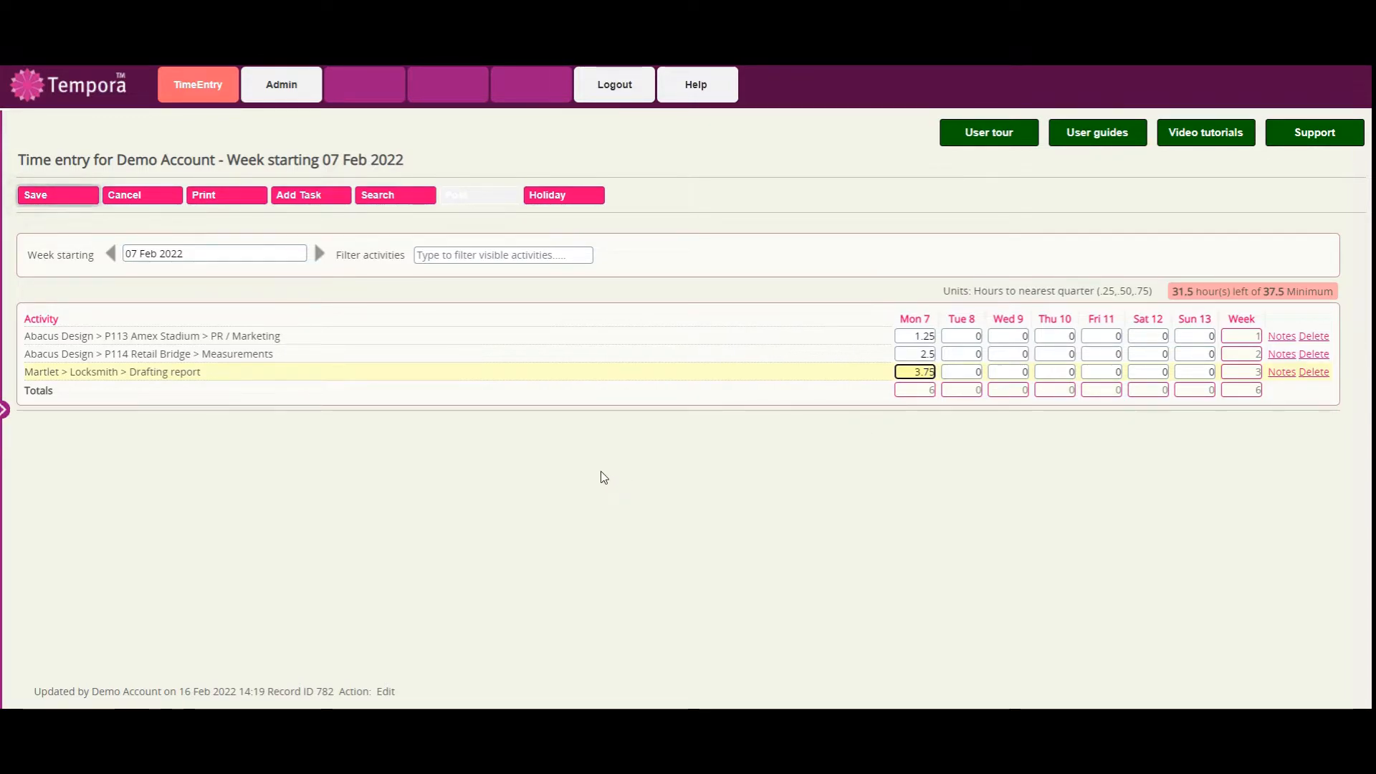
{"action": "left_click", "coordinate": [70, 196]}
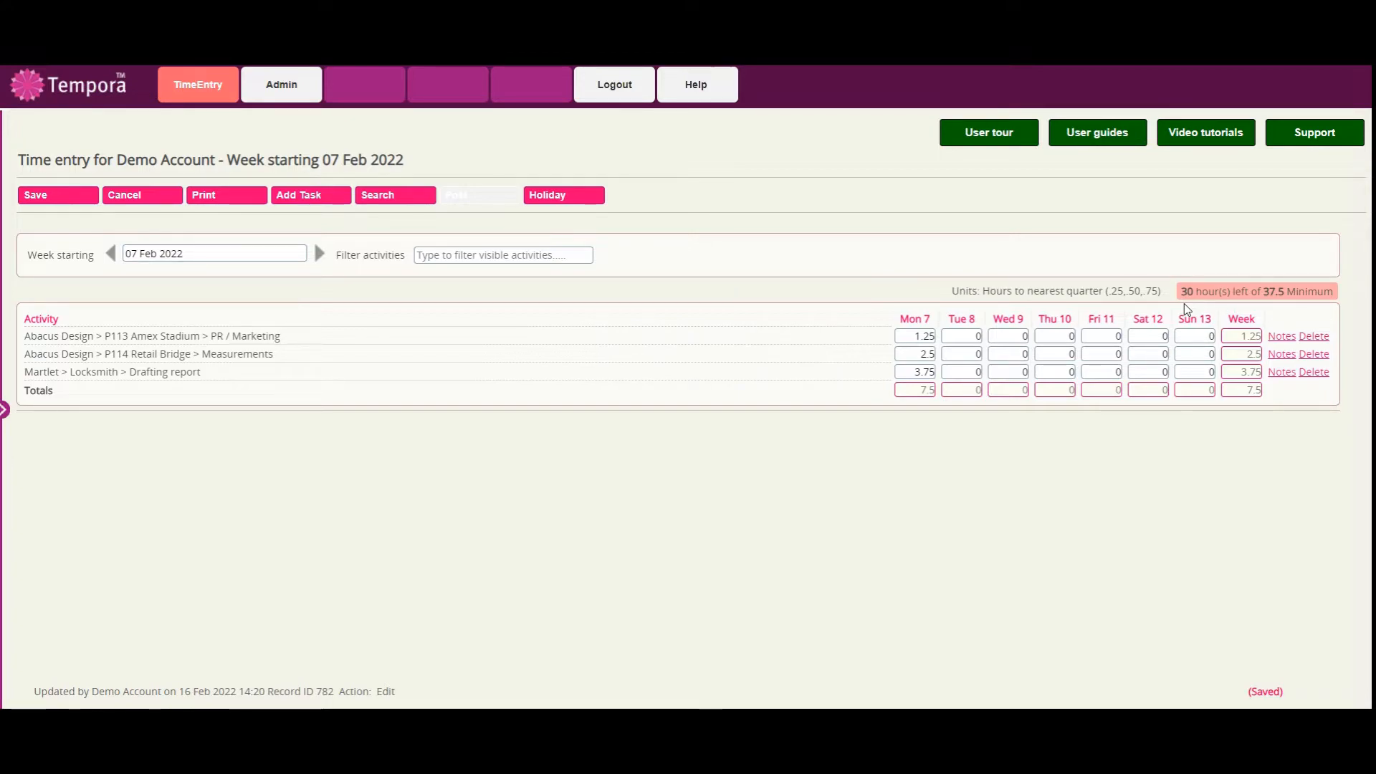
Add a note to Monday's hours for the Martlet > Locksmith > Drafting report activity and save the timesheet.
{"action": "left_click", "coordinate": [916, 373]}
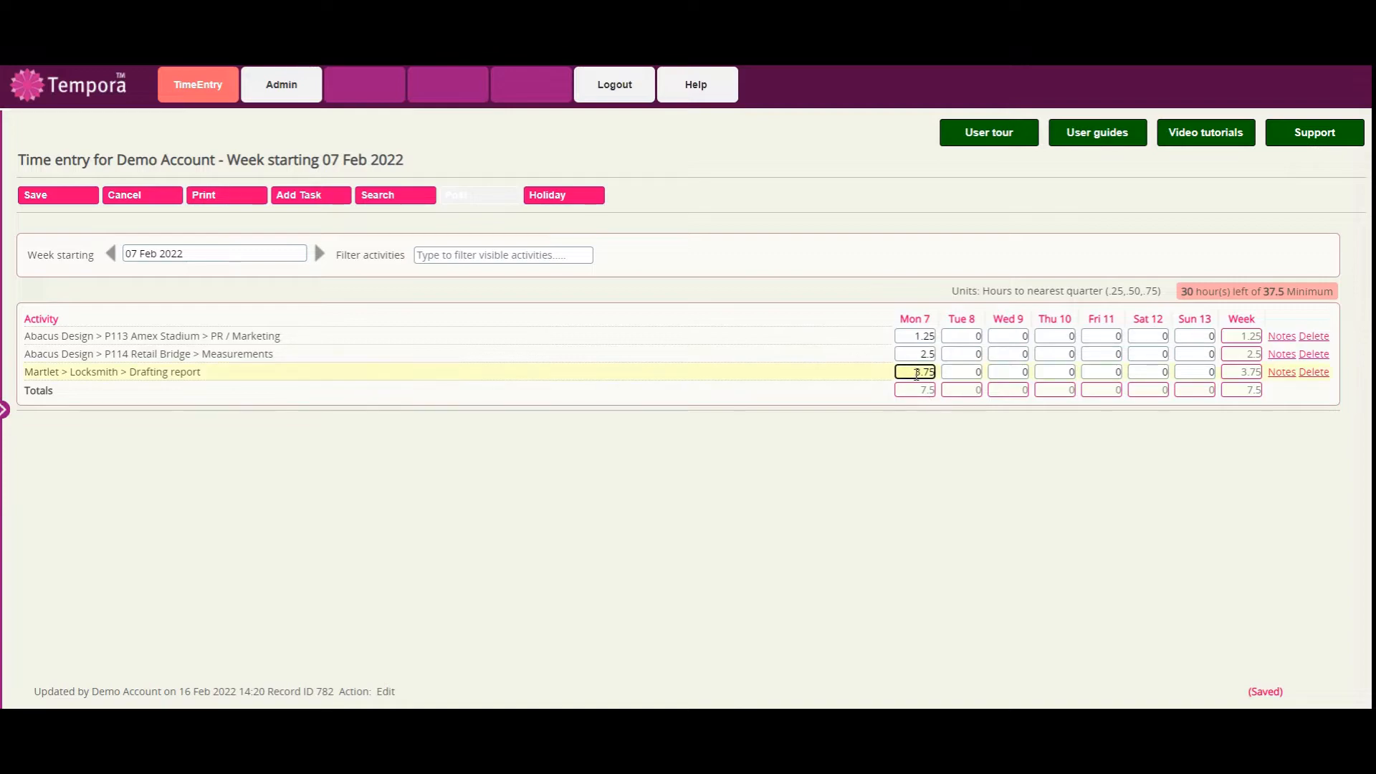
{"action": "left_click", "coordinate": [1282, 372]}
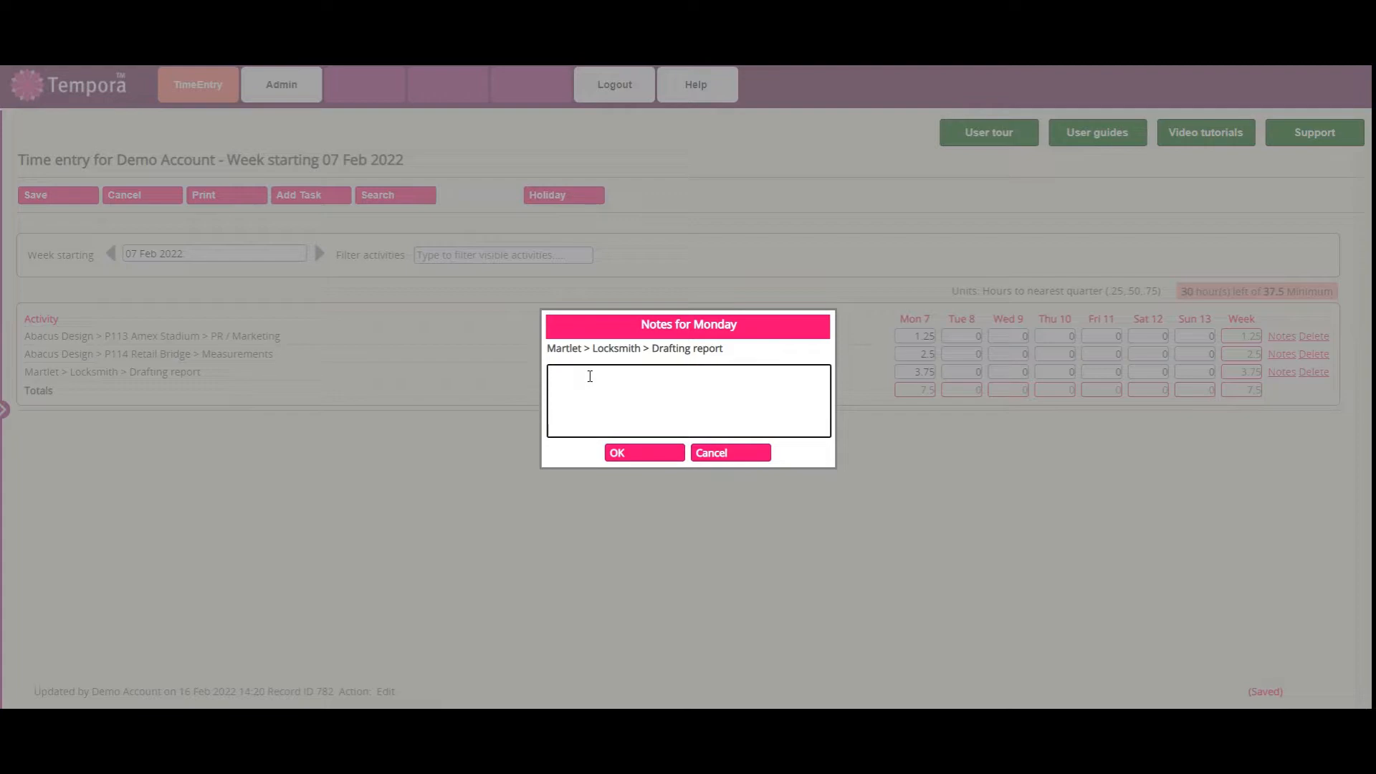
{"action": "type", "text": "note"}
{"action": "left_click", "coordinate": [647, 455]}
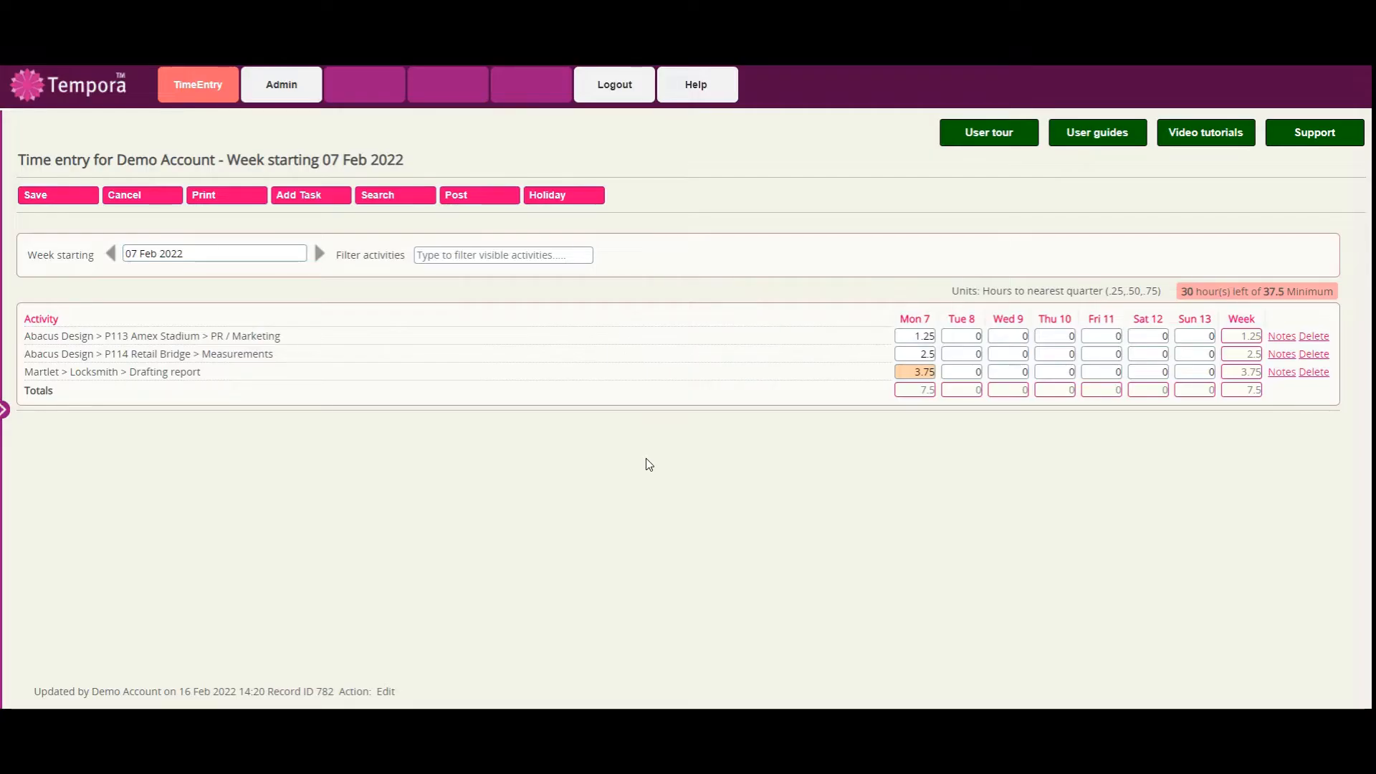
{"action": "left_click", "coordinate": [52, 202]}
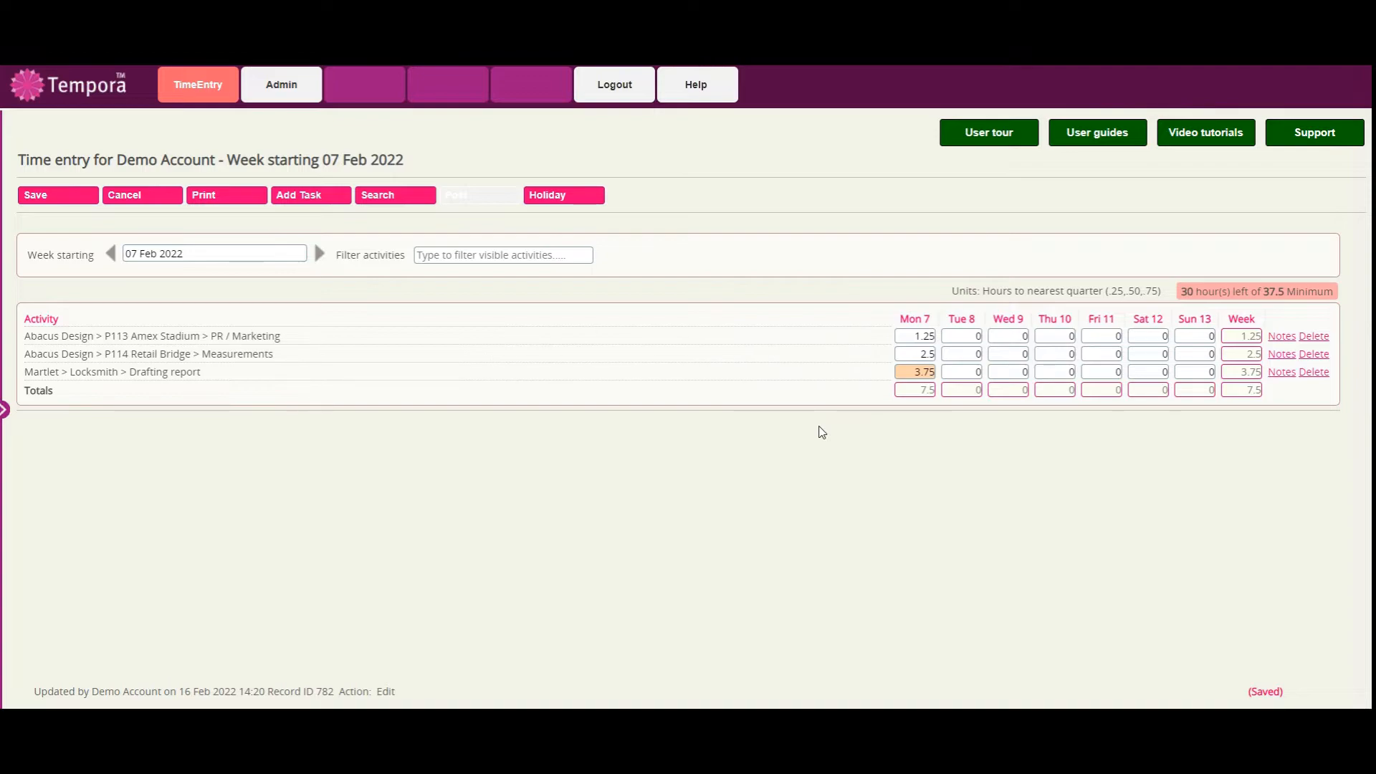
Filter the visible activities by "abacus" and by "lock", clearing the filter after each.
{"action": "mouse_move", "coordinate": [900, 371]}
{"action": "left_click", "coordinate": [441, 256]}
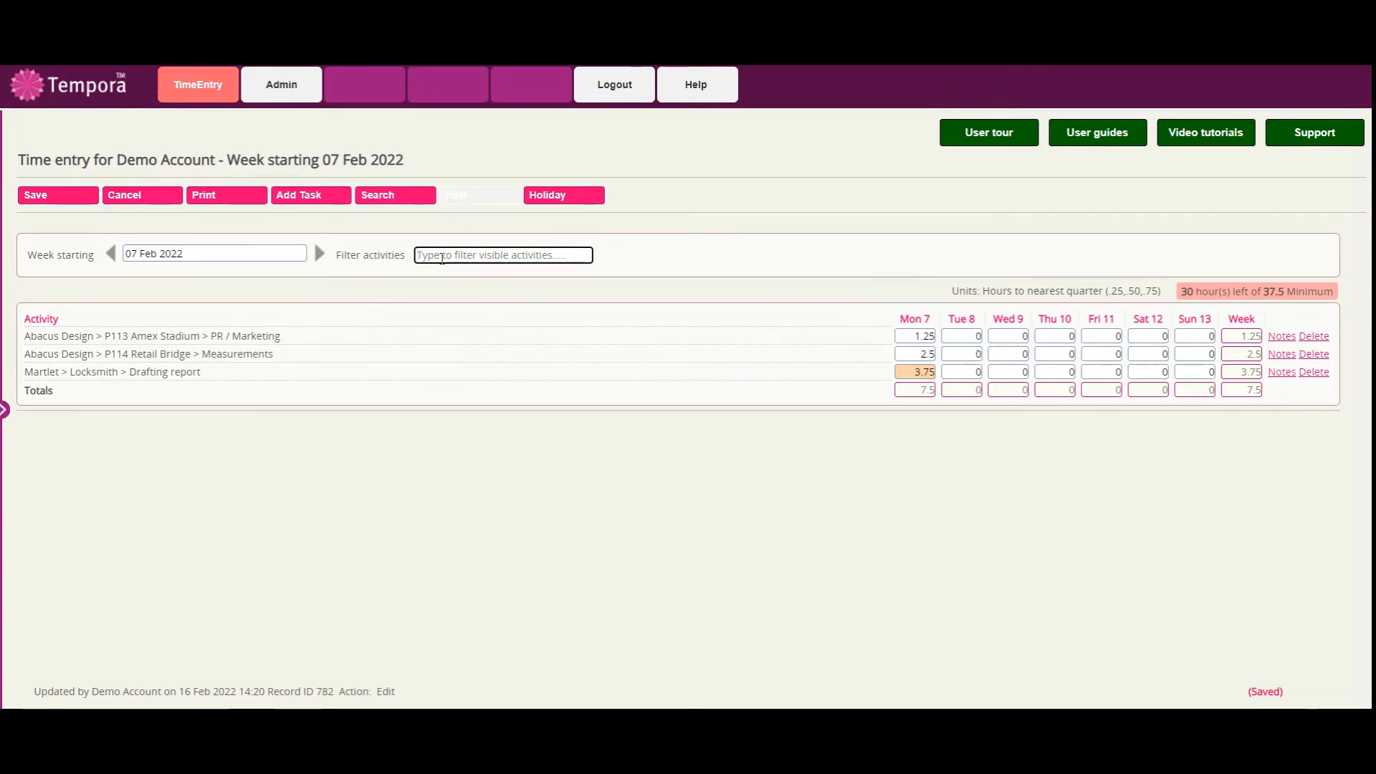
{"action": "type", "text": "abacus"}
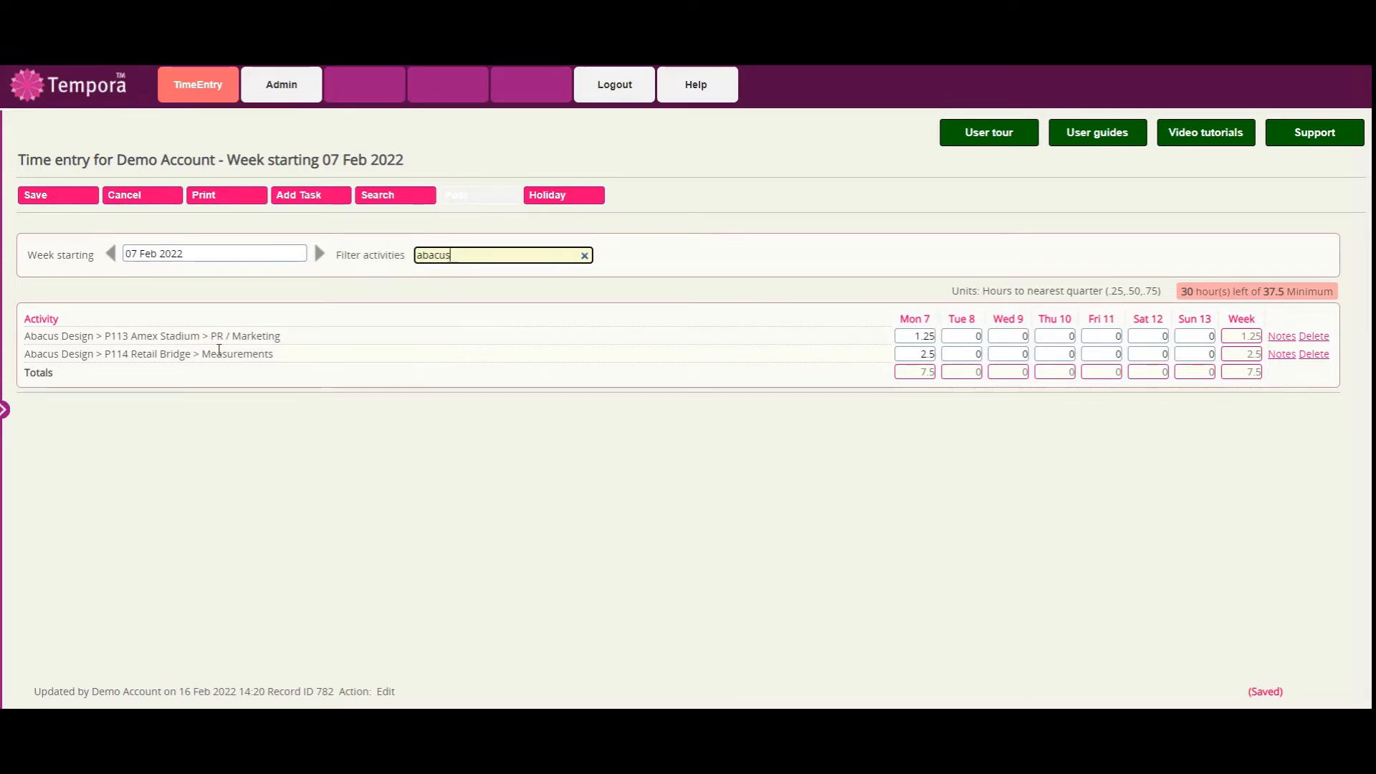
{"action": "left_click", "coordinate": [585, 255]}
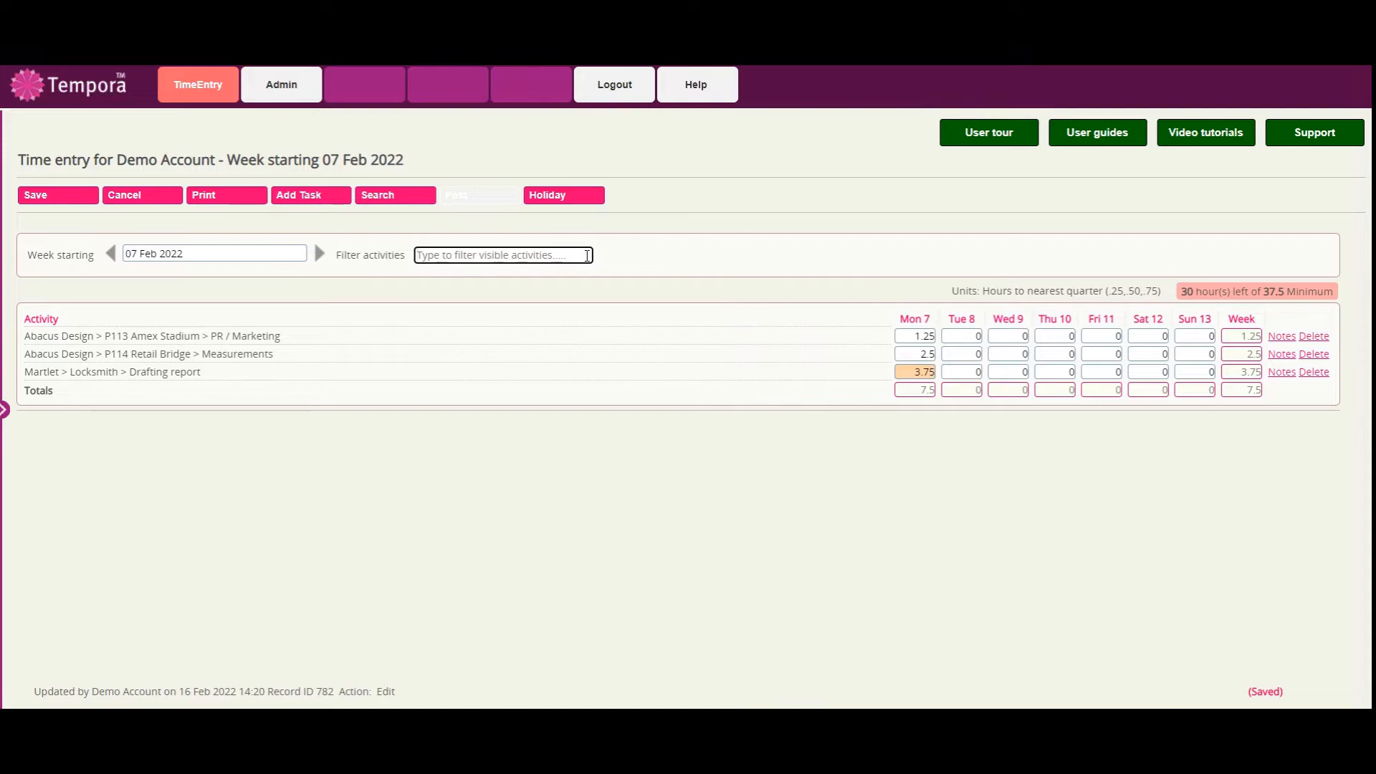
{"action": "type", "text": "lock"}
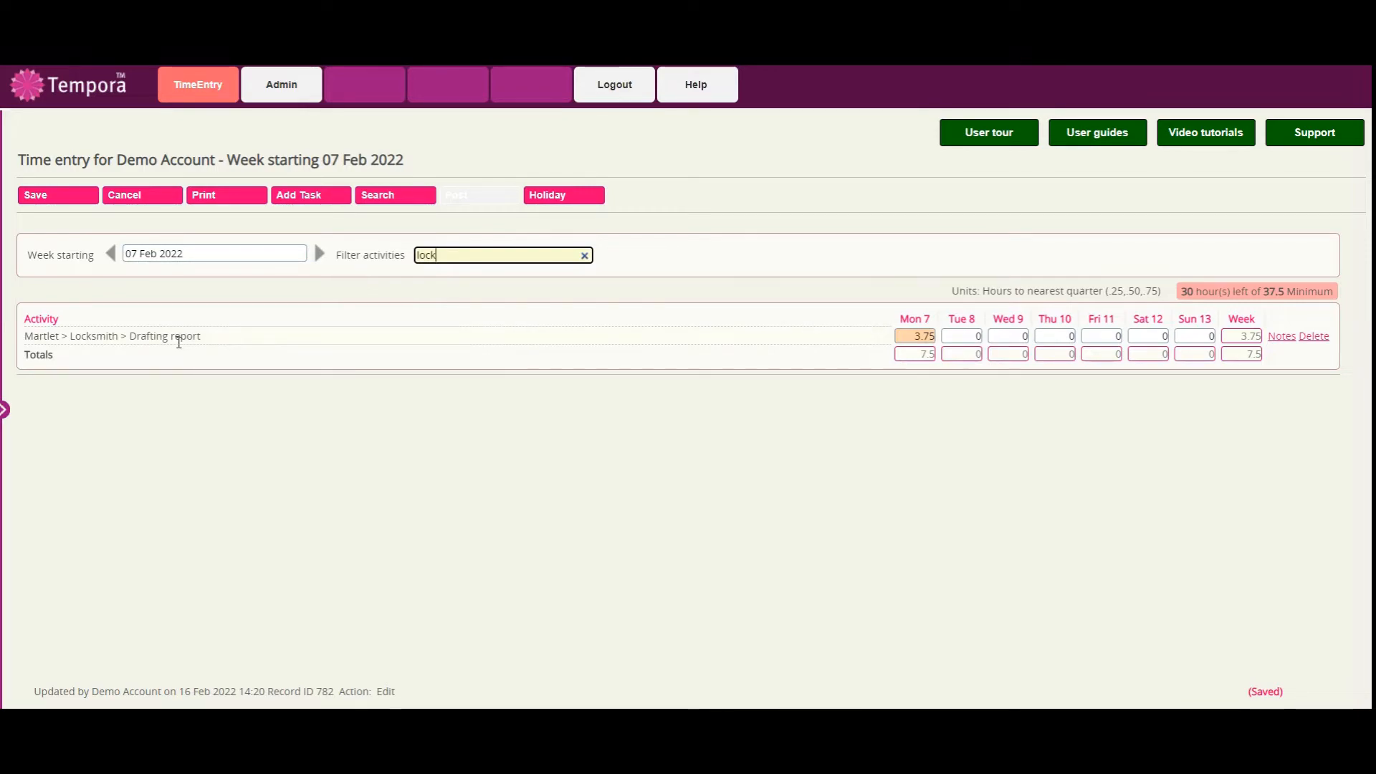
{"action": "left_click", "coordinate": [585, 257]}
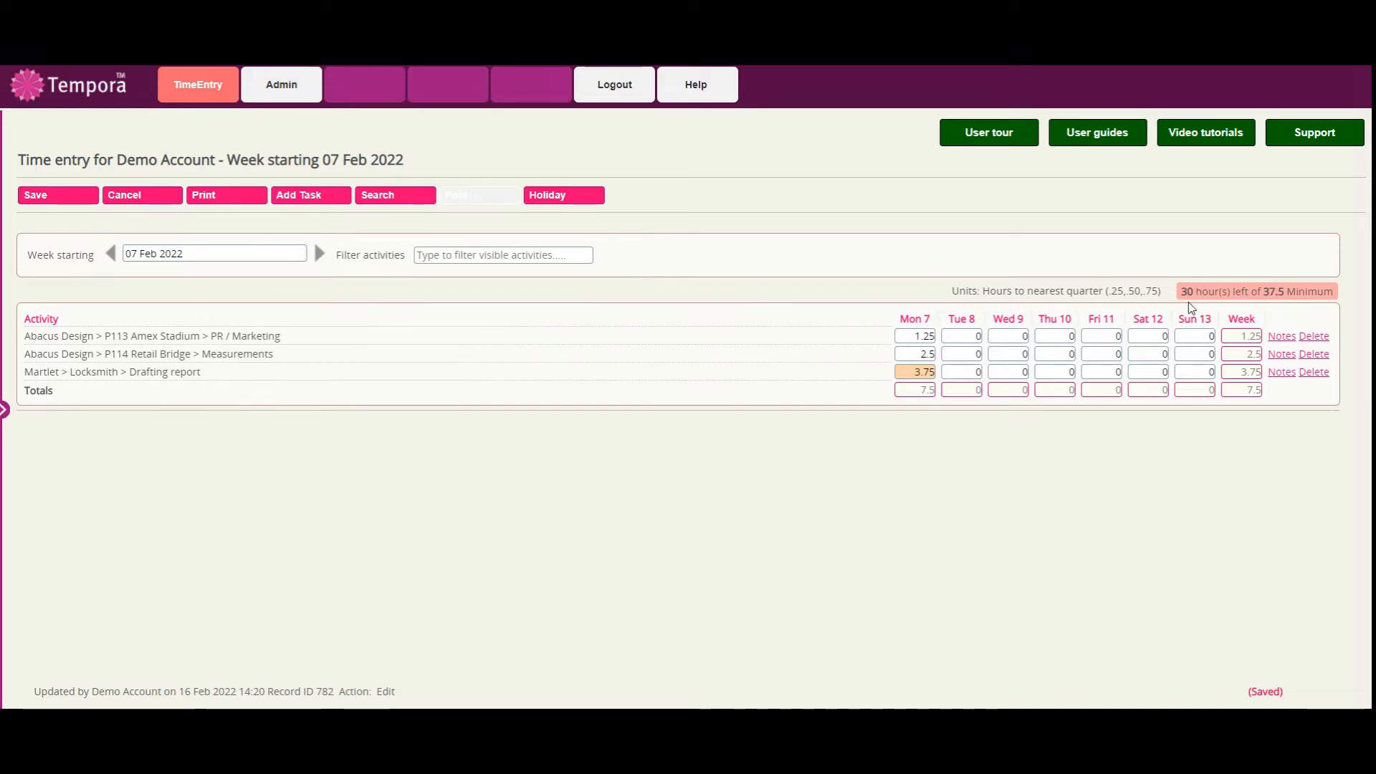
Enter 7.5 hours for PR / Marketing on Tuesday, Measurements on Wednesday and Drafting report on Thursday and Friday, and save the timesheet.
{"action": "left_click", "coordinate": [973, 336]}
{"action": "type", "text": "7.5"}
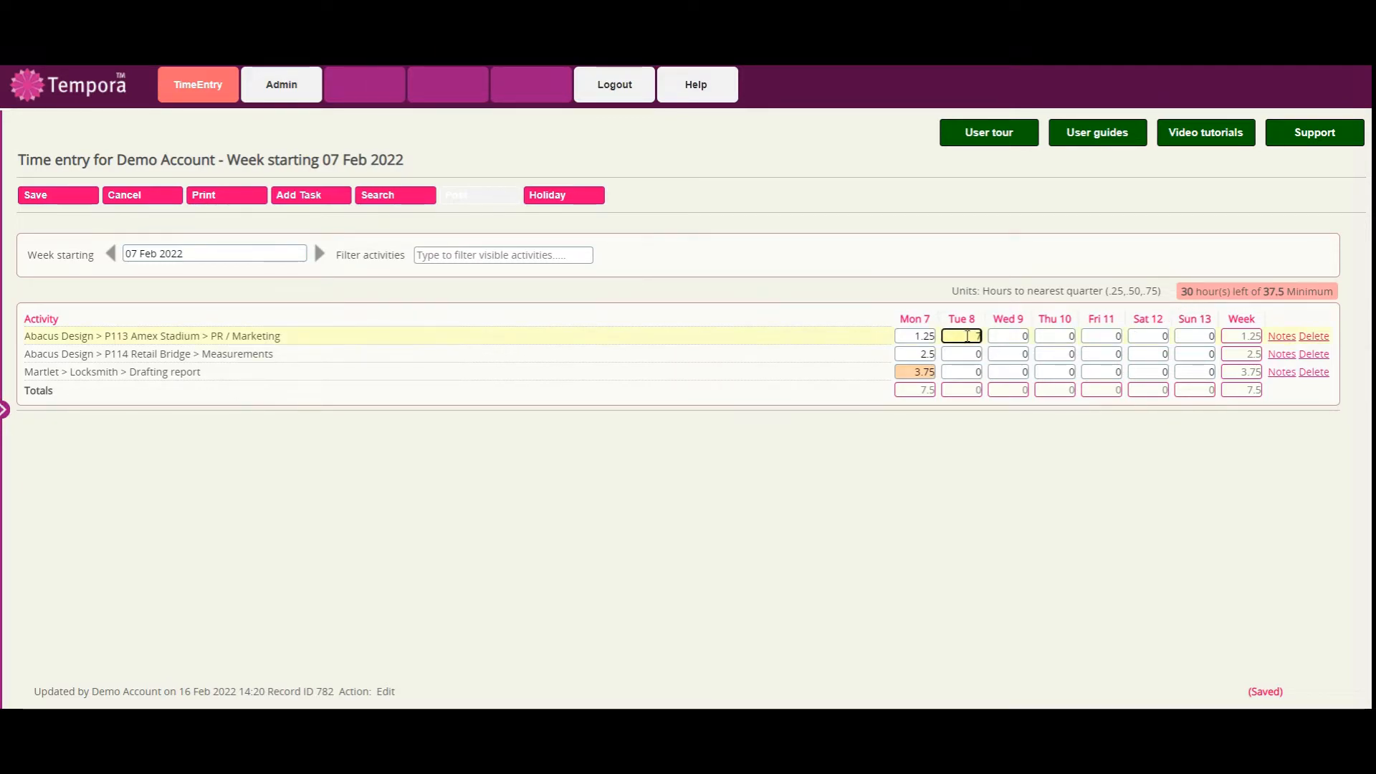
{"action": "left_click", "coordinate": [1003, 350]}
{"action": "type", "text": "7.5"}
{"action": "left_click", "coordinate": [1050, 372]}
{"action": "type", "text": "7.5"}
{"action": "left_click", "coordinate": [1095, 372]}
{"action": "type", "text": "7.5"}
{"action": "left_click", "coordinate": [1049, 461]}
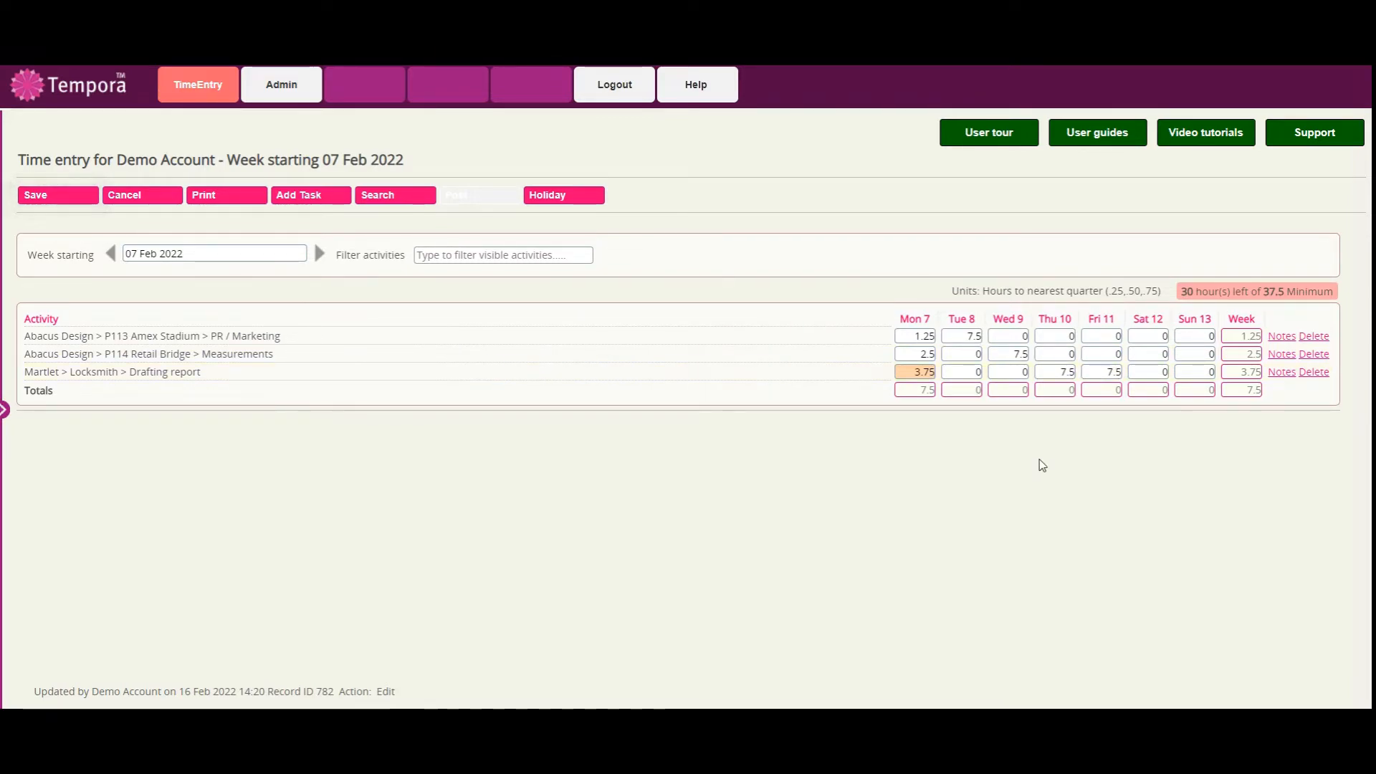
{"action": "left_click", "coordinate": [67, 197]}
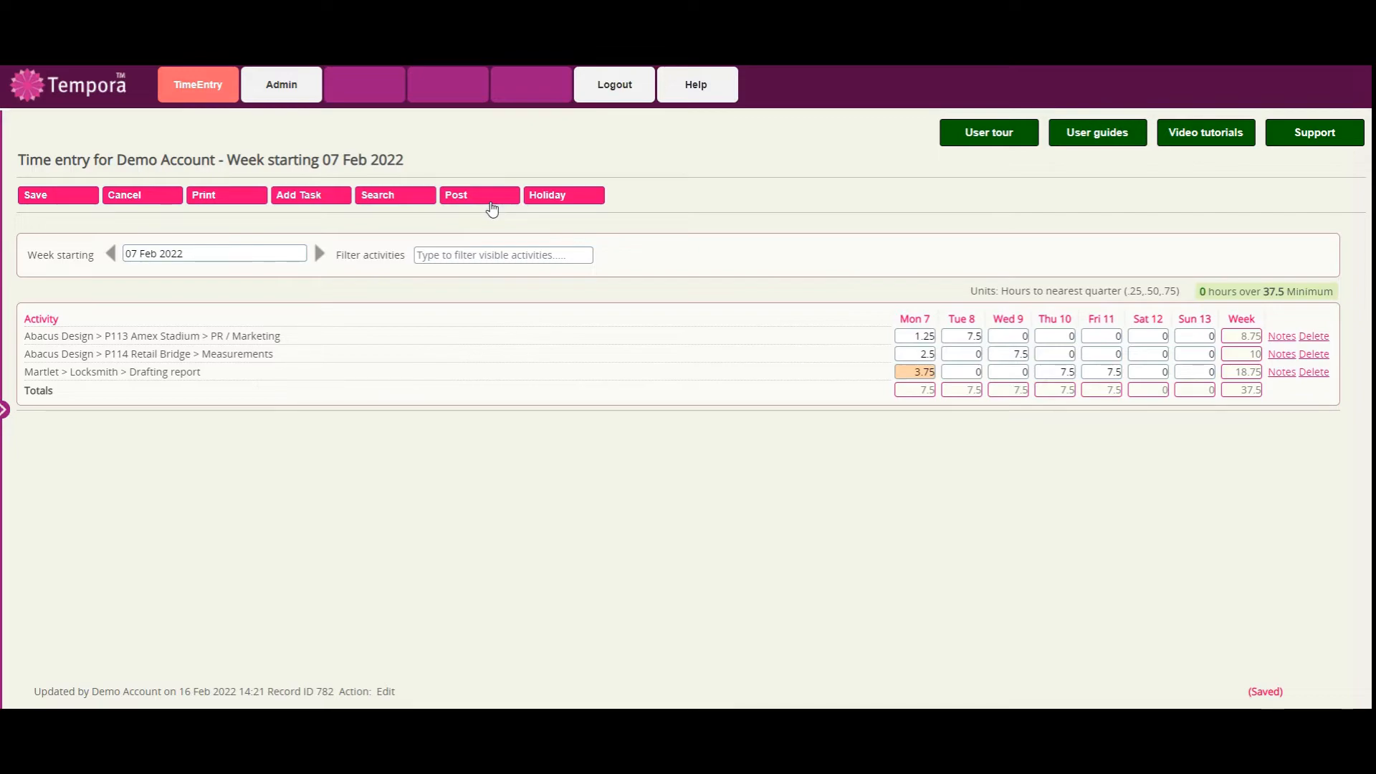
Save 2 Saturday hours for the Drafting report activity and post the timesheet for the week starting 07 Feb 2022.
{"action": "left_click", "coordinate": [1141, 373]}
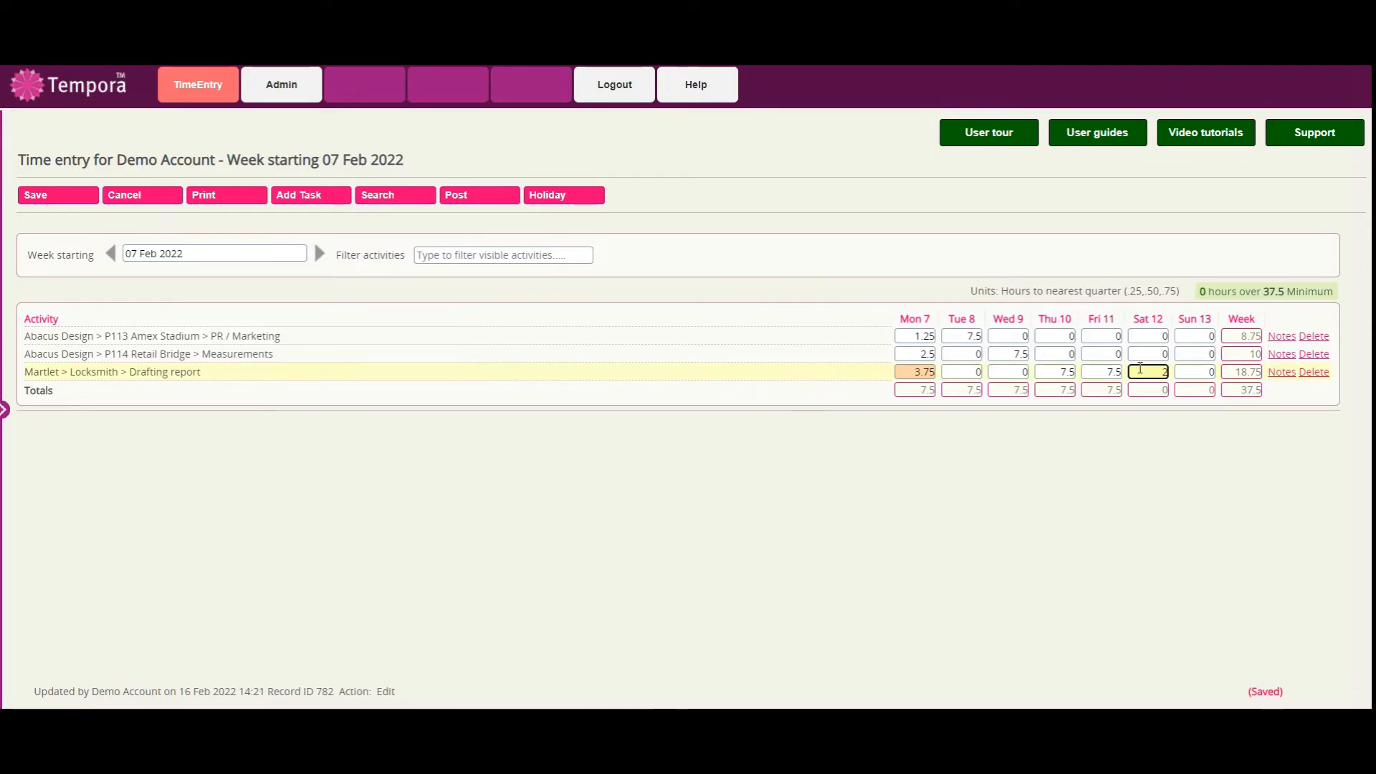
{"action": "left_click", "coordinate": [64, 198]}
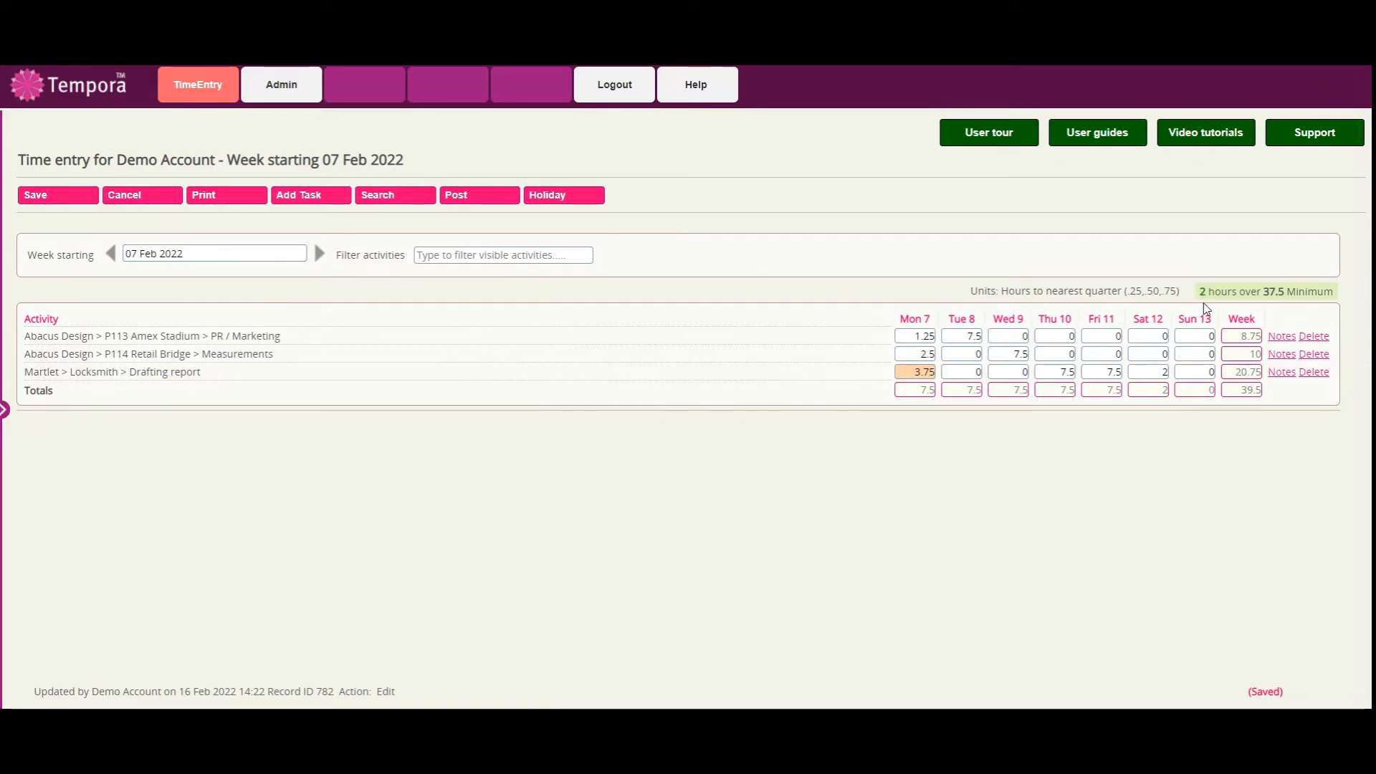
{"action": "left_click", "coordinate": [476, 207]}
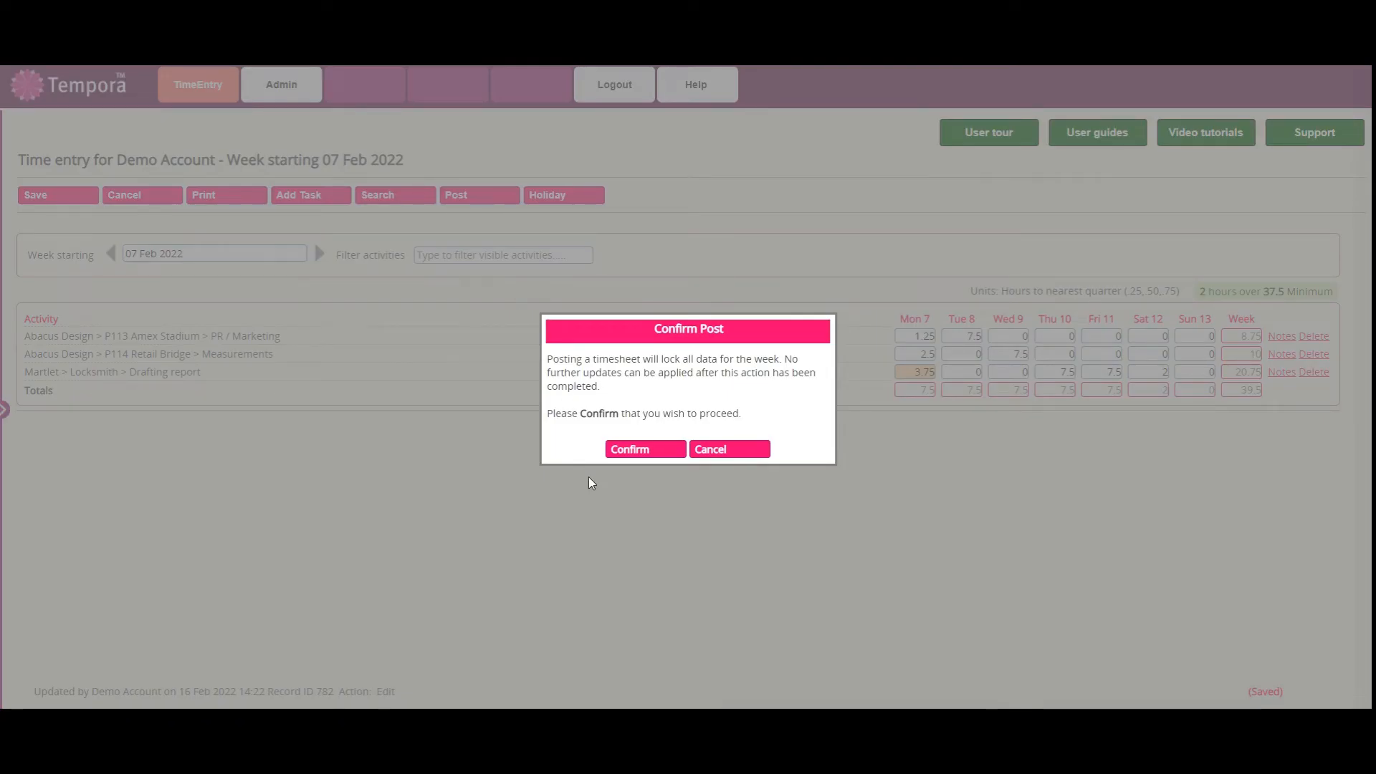
{"action": "left_click", "coordinate": [634, 449]}
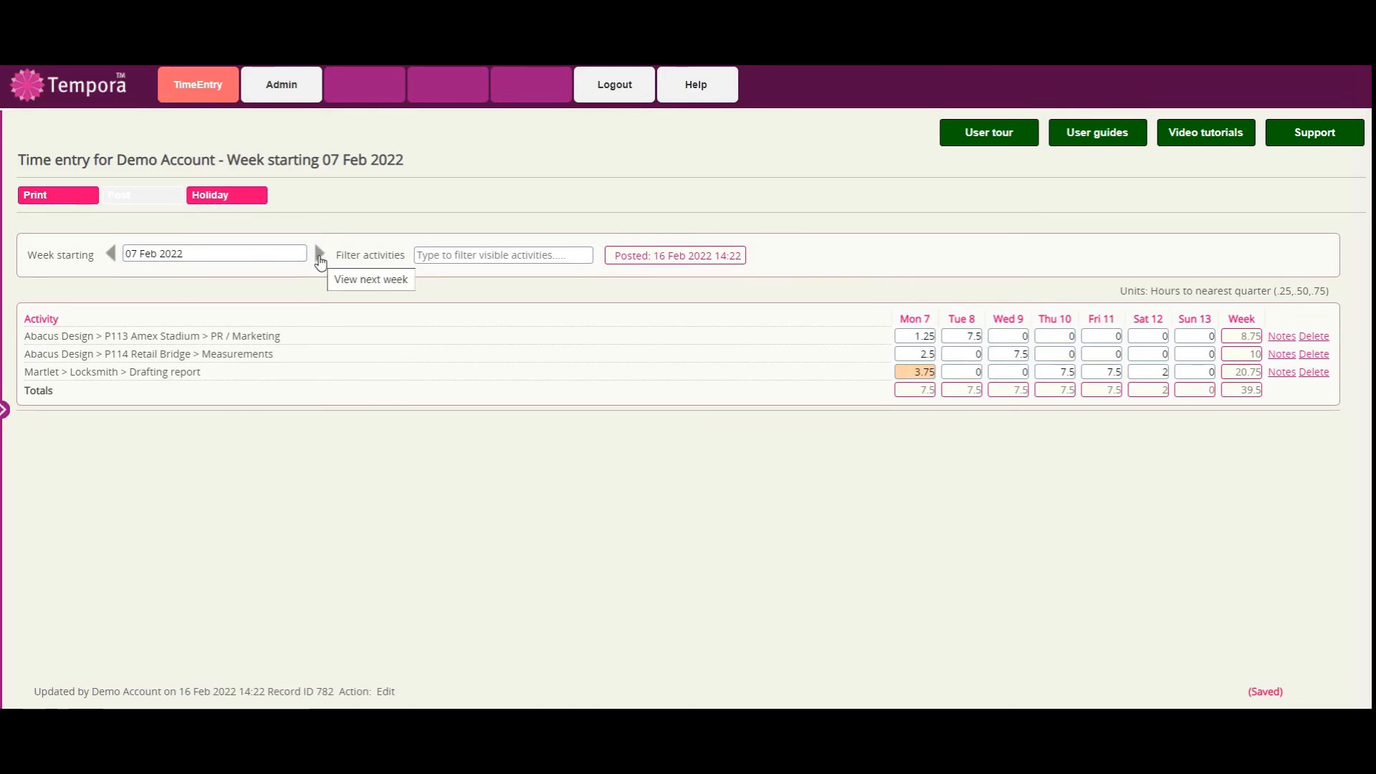
Switch to the week starting 14 Feb 2022 and delete the Martlet > Locksmith > Drafting report activity from its timesheet.
{"action": "left_click", "coordinate": [167, 255]}
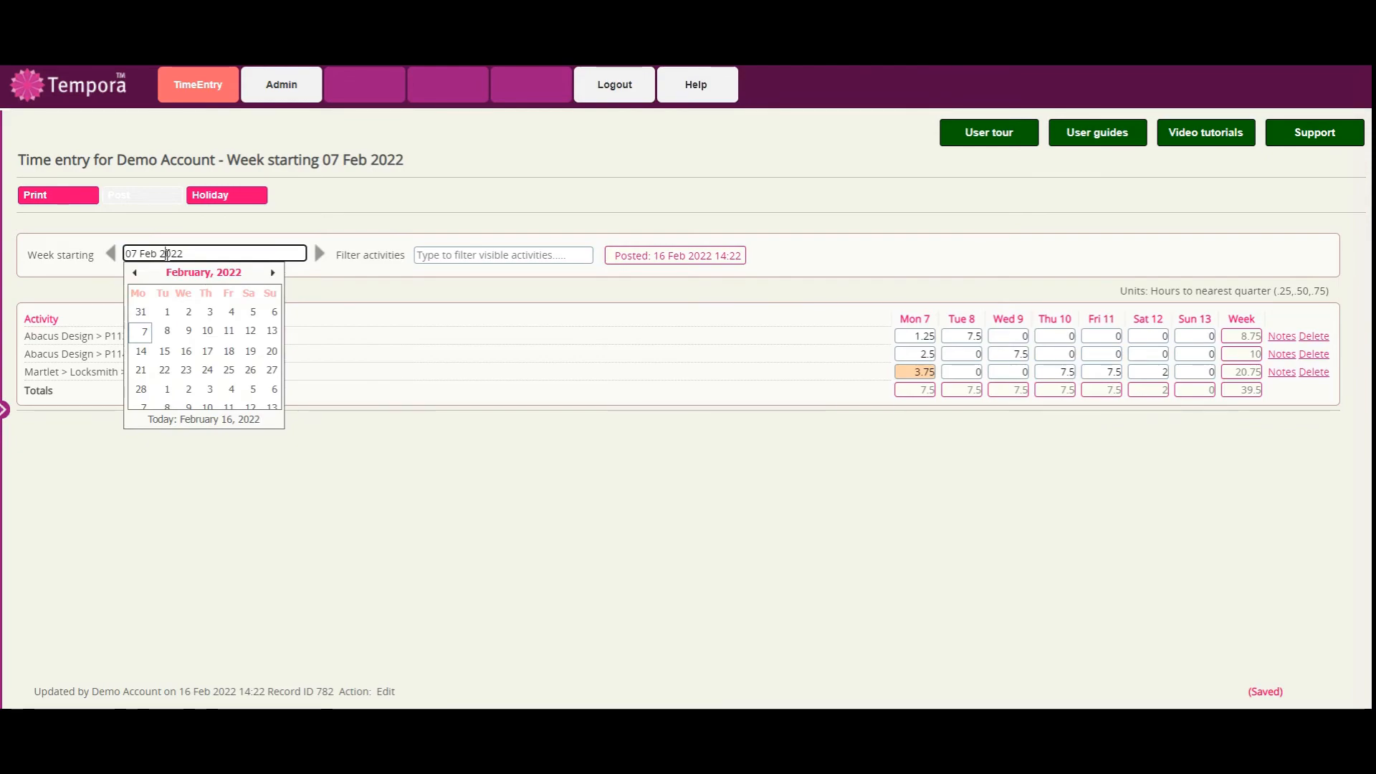
{"action": "left_click", "coordinate": [141, 351]}
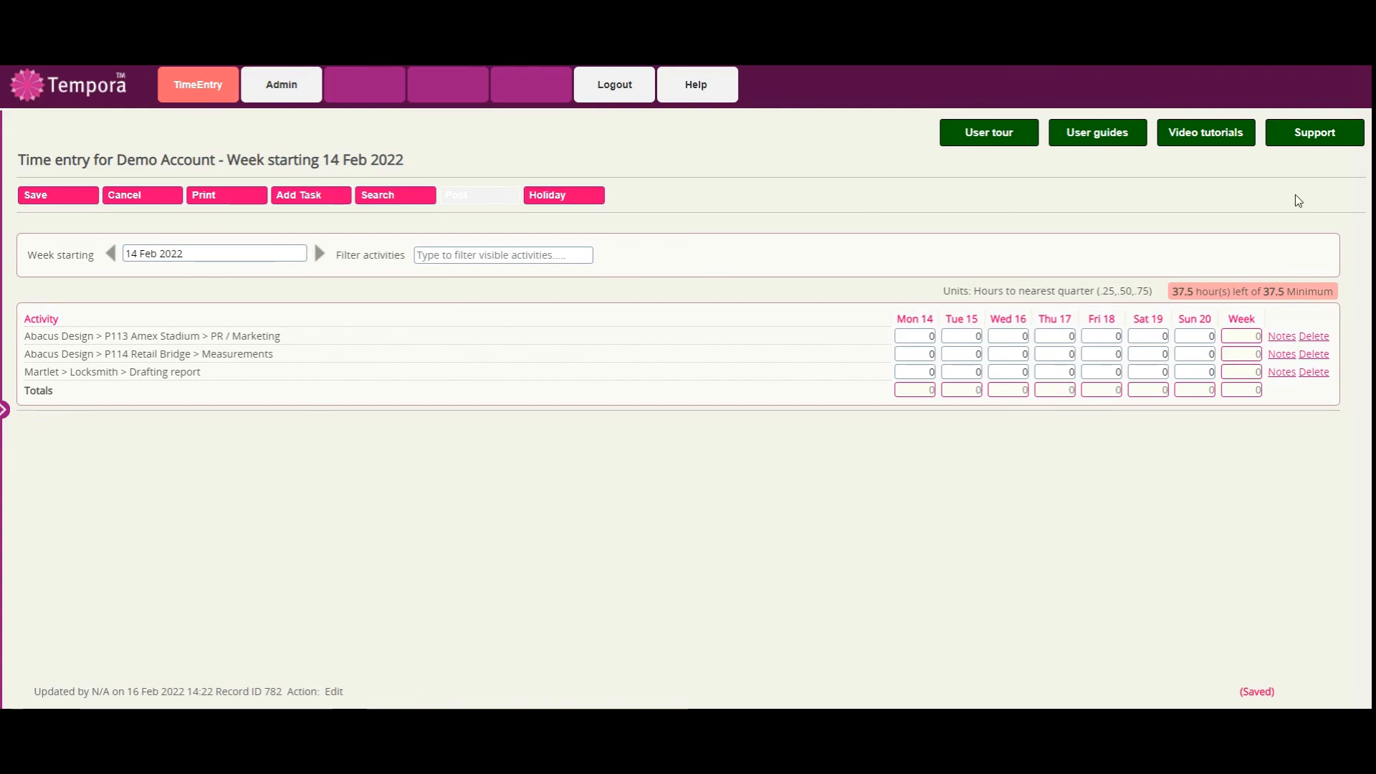
{"action": "left_click", "coordinate": [1315, 373]}
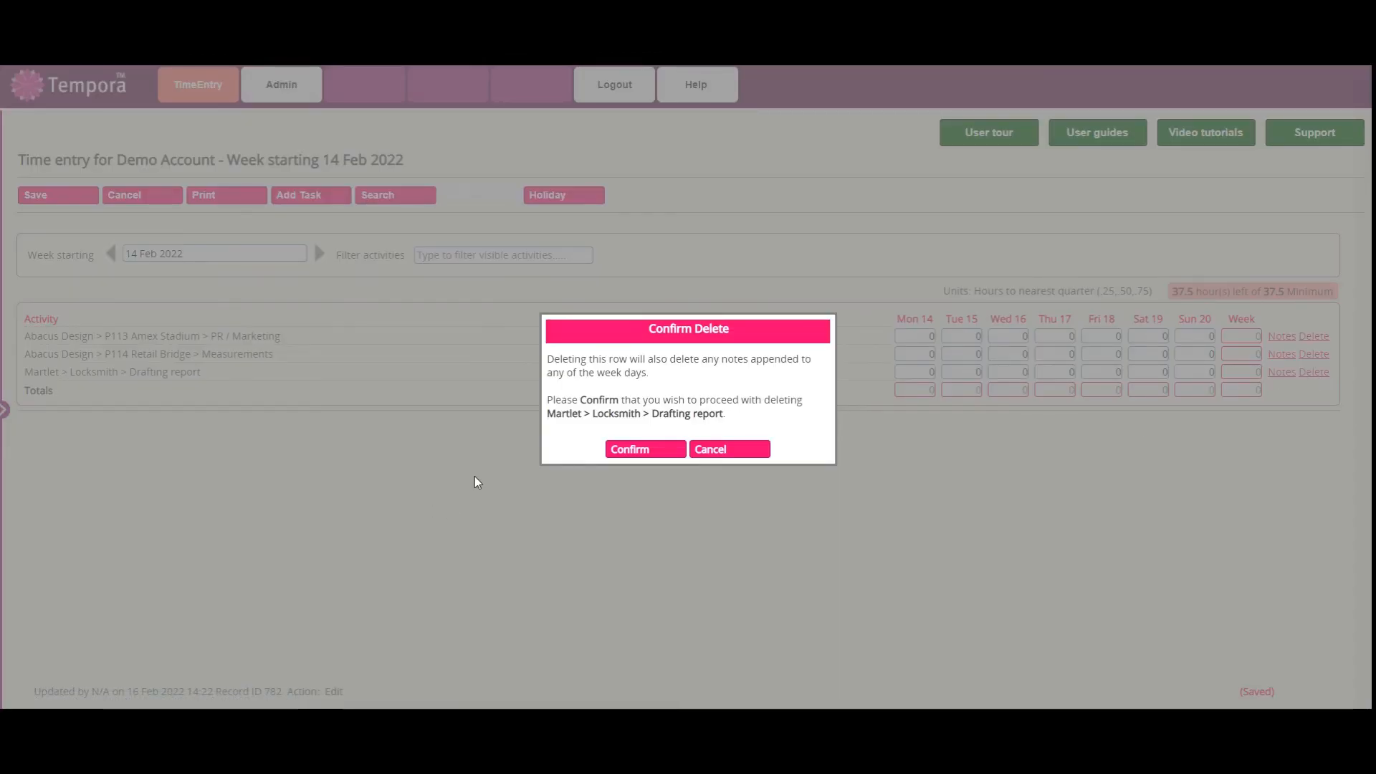
{"action": "left_click", "coordinate": [625, 454]}
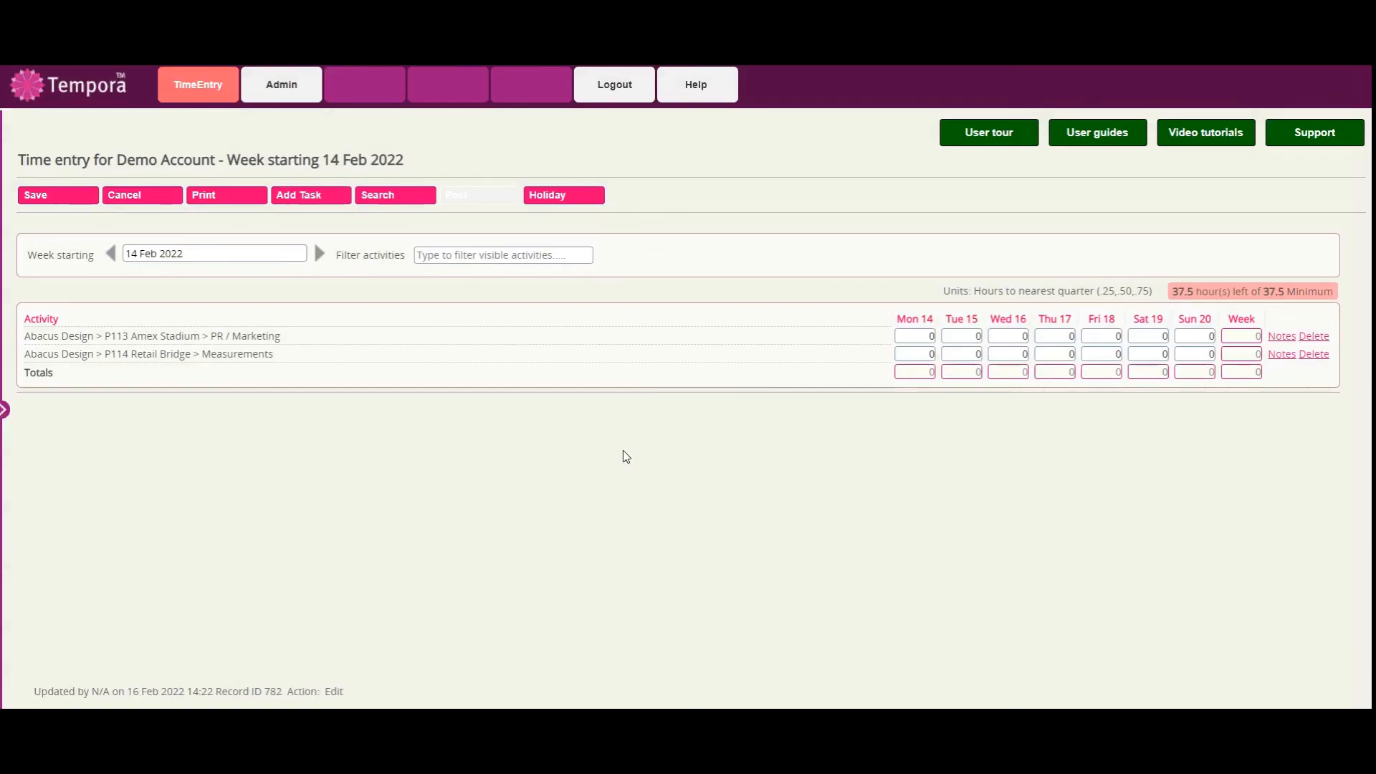